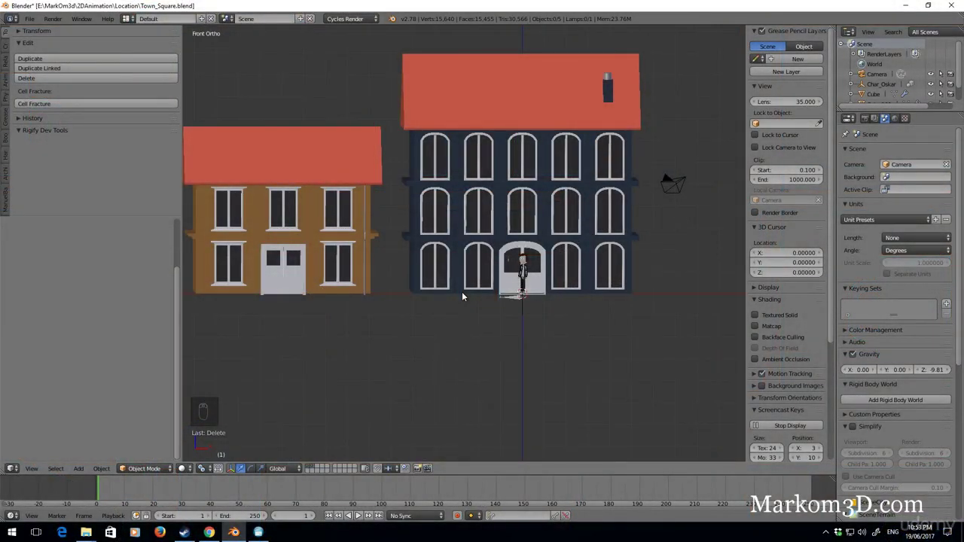
# Step: Open the File menu to reach User Preferences
pyautogui.click(31, 19)
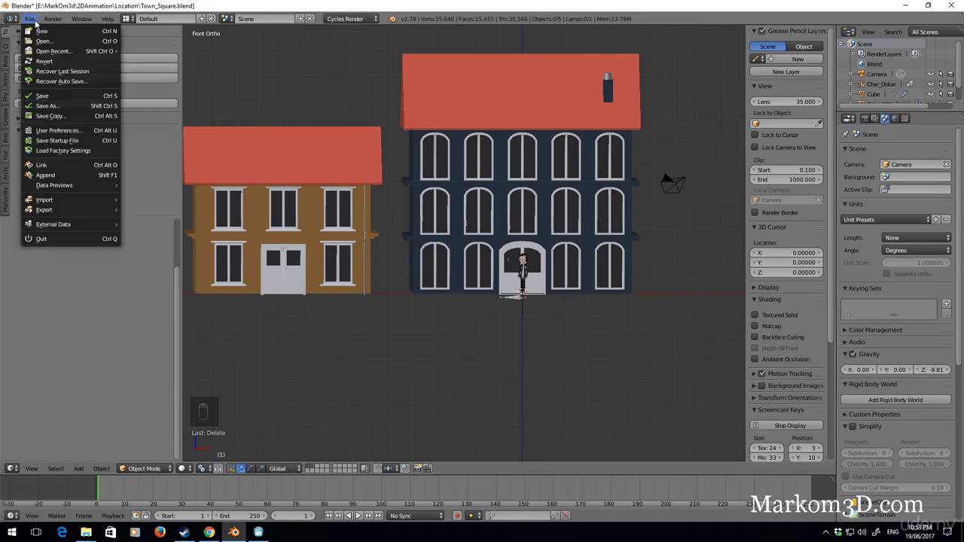
# Step: Open the preferences' Add-ons list, filter to Mesh, and peek at the Mesh: F2 details
pyautogui.click(65, 133)
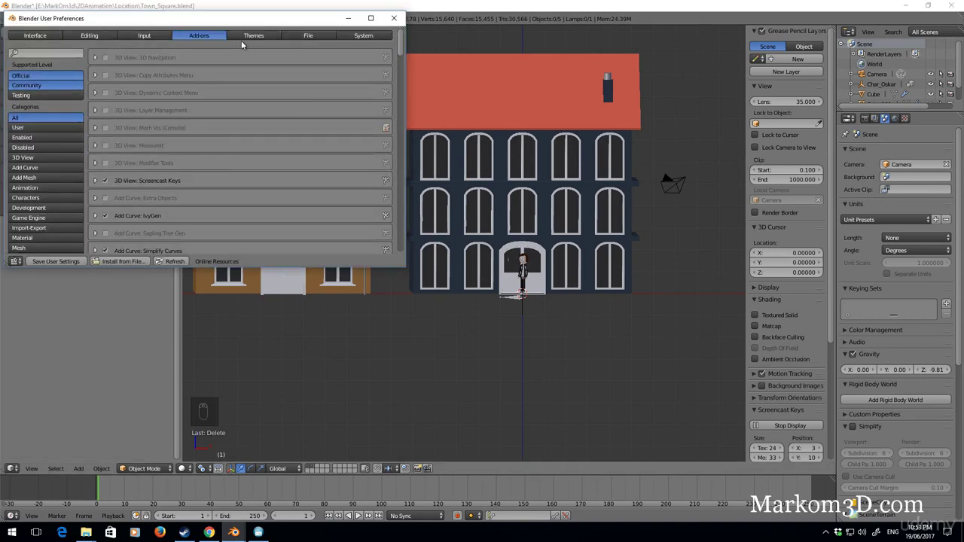
pyautogui.scroll(-2, 65, 213)
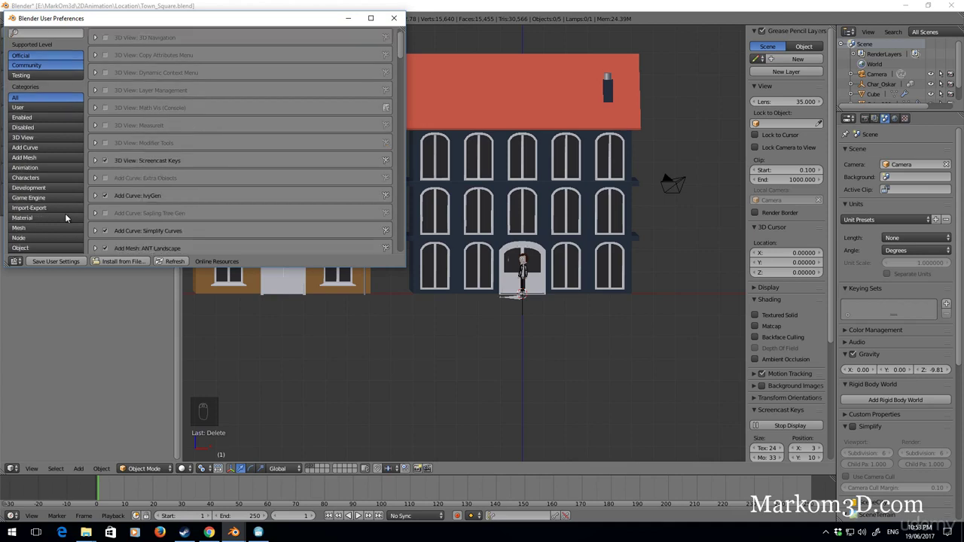
pyautogui.click(37, 188)
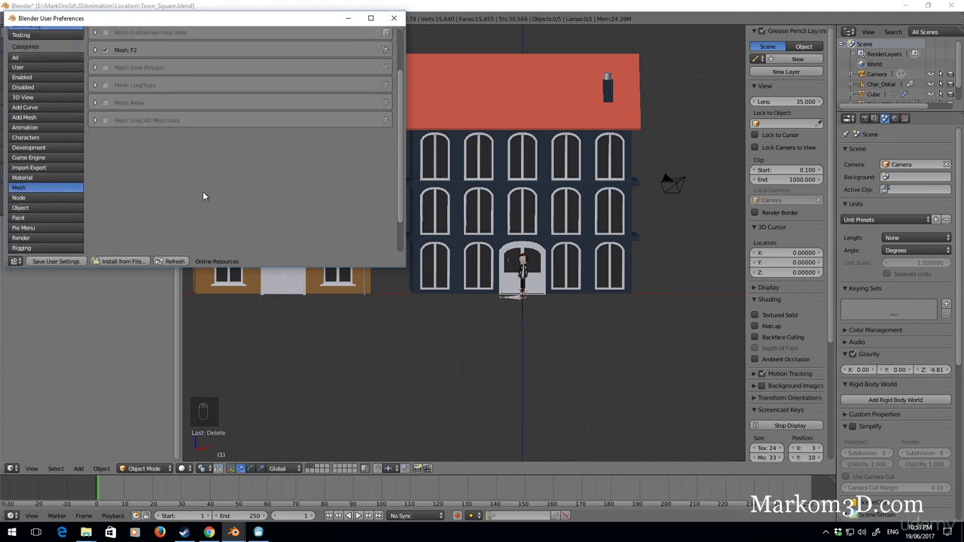
pyautogui.scroll(2, 203, 194)
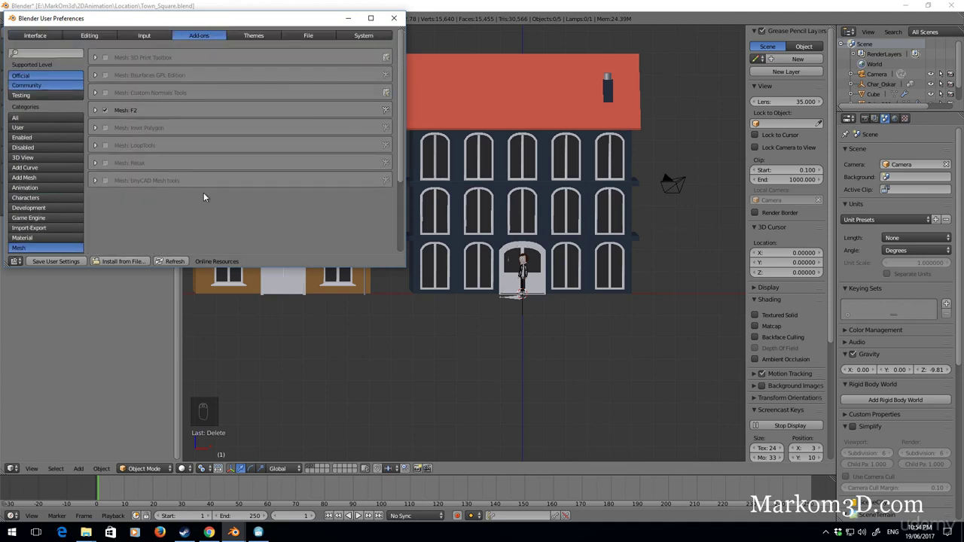
pyautogui.click(95, 110)
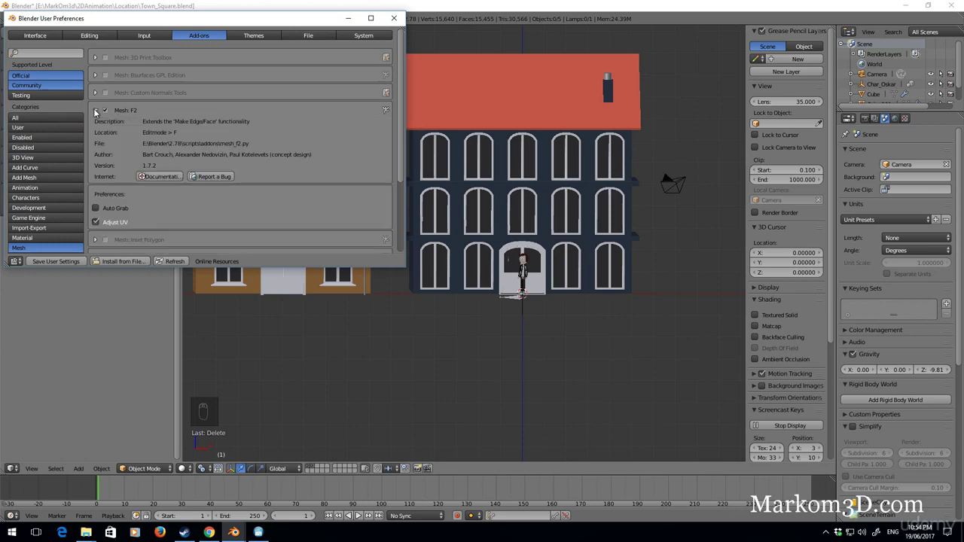
pyautogui.click(95, 110)
# Step: Browse the Object add-ons, then filter to Add Mesh and expand Add Mesh: Extra Objects
pyautogui.scroll(-2, 75, 200)
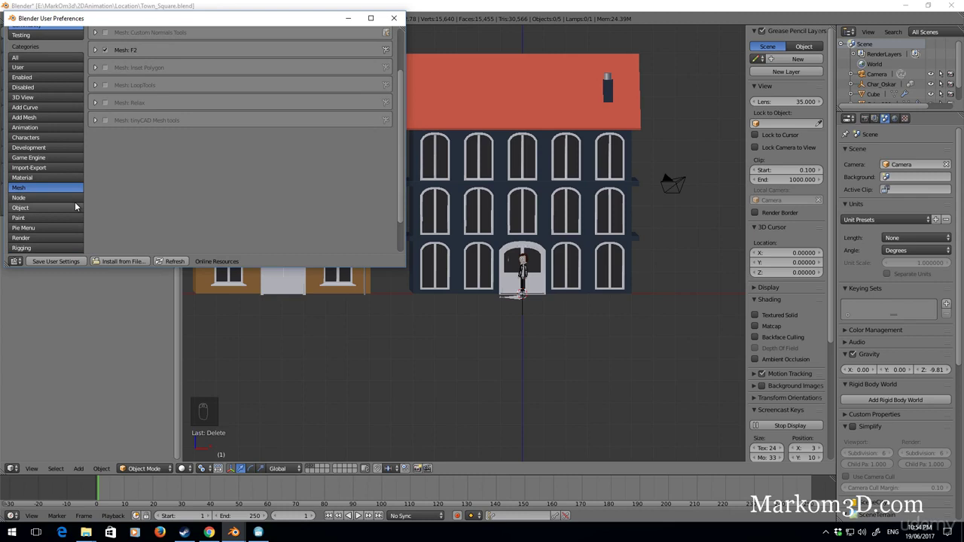
pyautogui.click(75, 204)
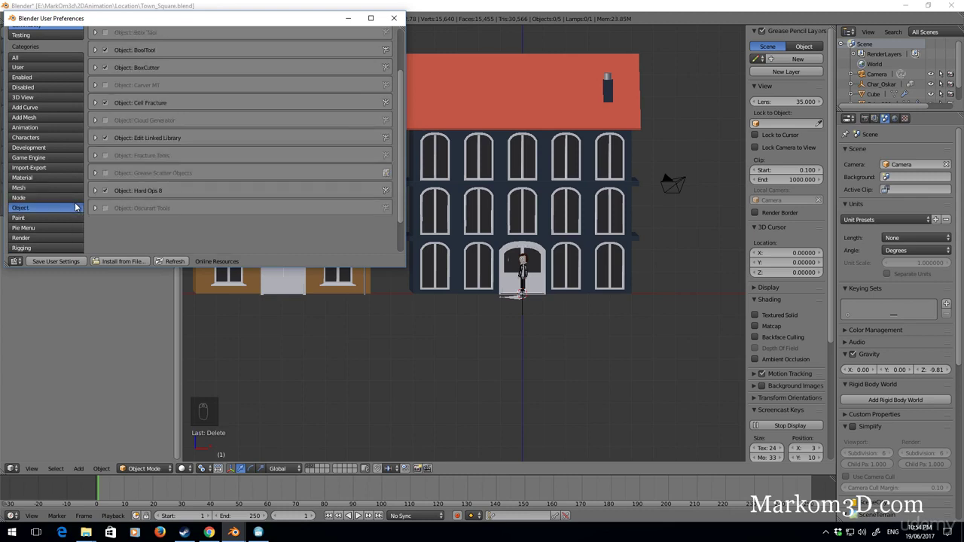
pyautogui.scroll(2, 117, 205)
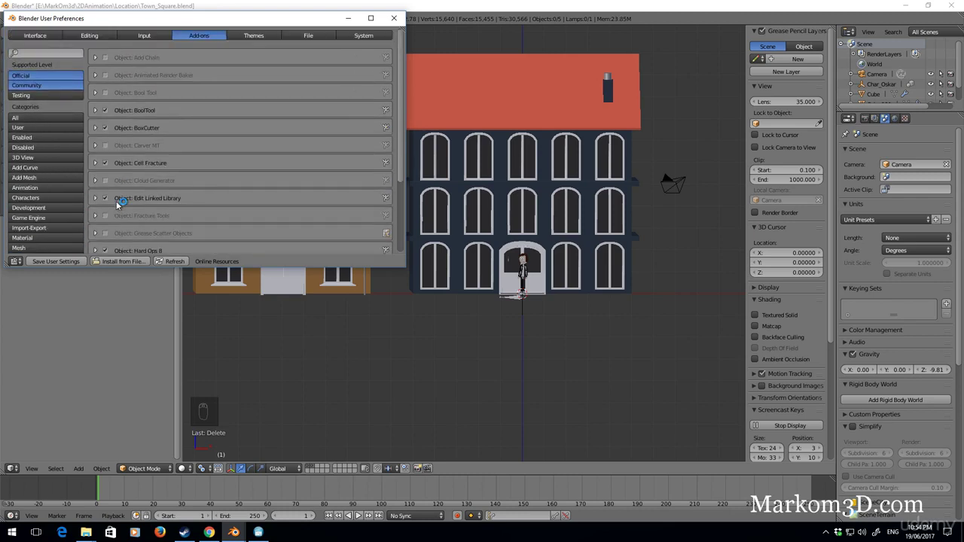
pyautogui.scroll(-3, 116, 203)
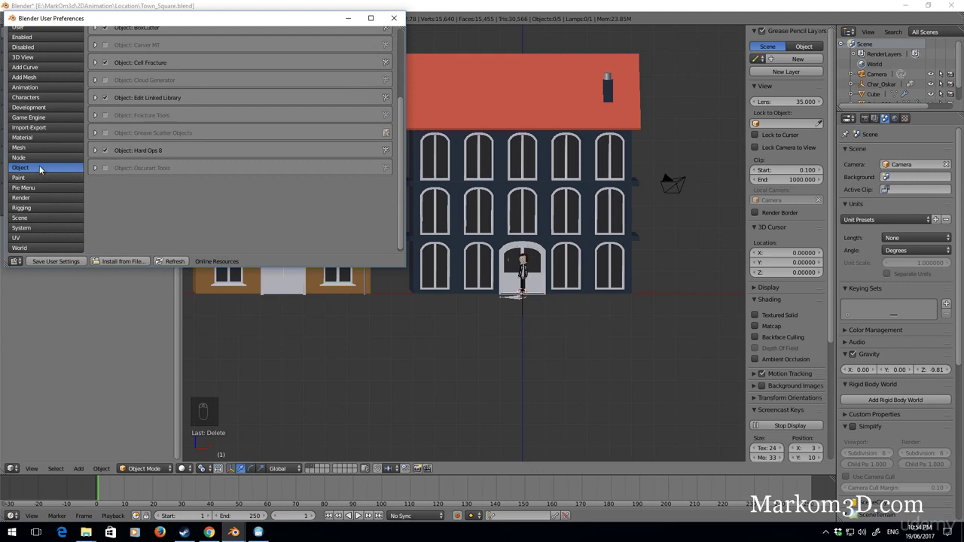
pyautogui.click(42, 77)
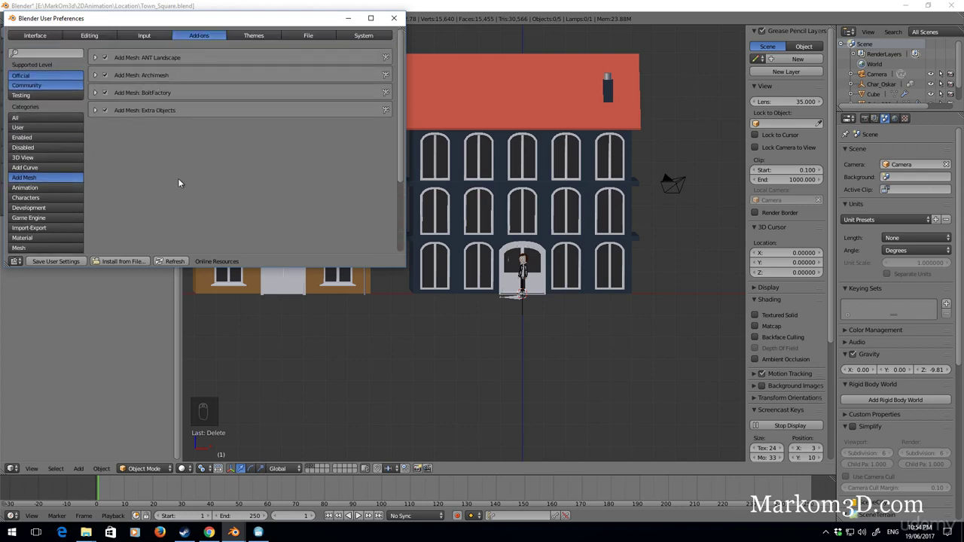
pyautogui.click(96, 110)
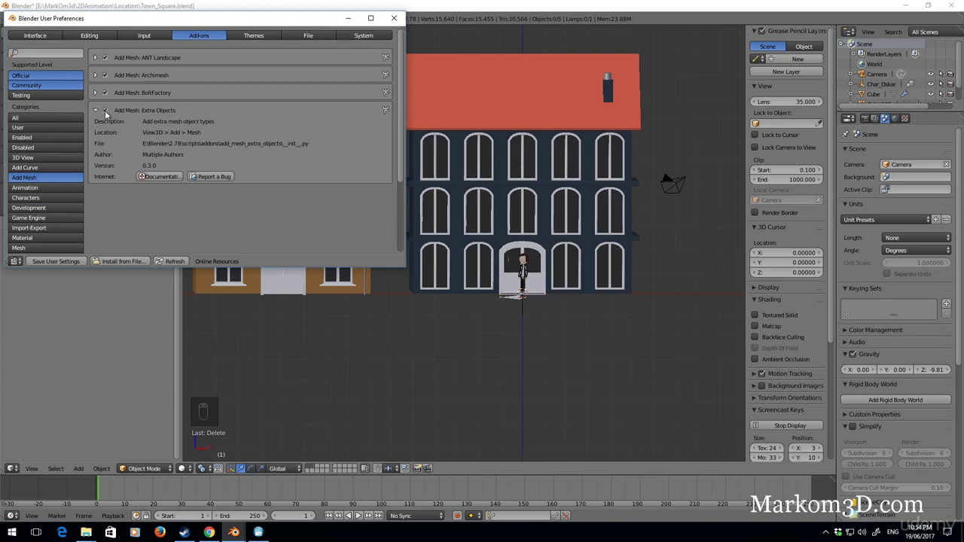
# Step: Close User Preferences and bring up the Shift+A Add menu in the viewport
pyautogui.click(393, 18)
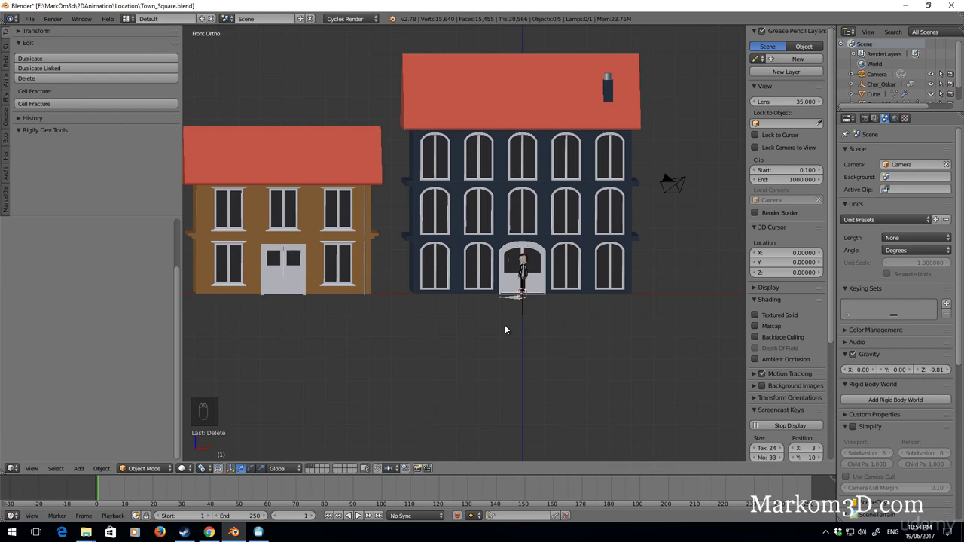
pyautogui.hotkey('shift', 'a')
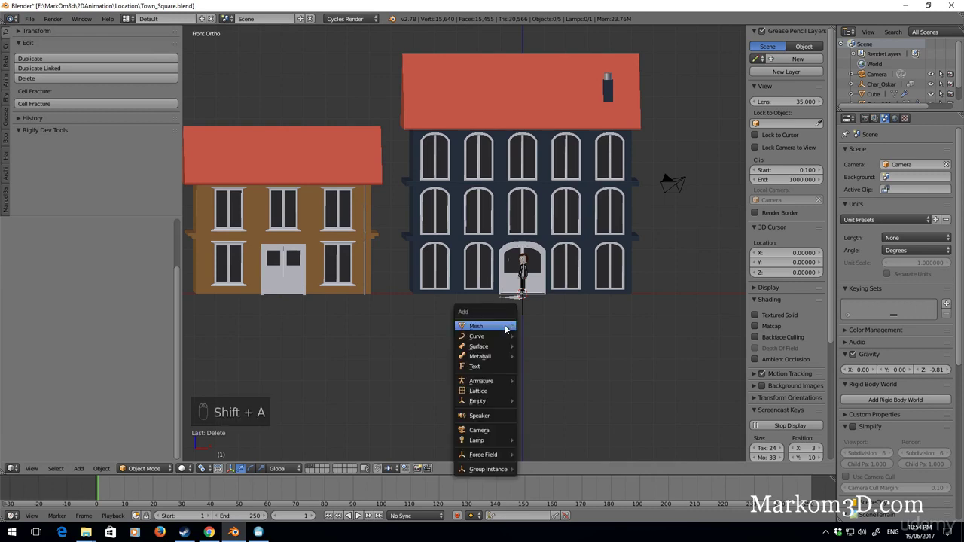
# Step: Add a Wall Factory masonry wall from Add > Mesh > Extras
pyautogui.moveTo(505, 327)
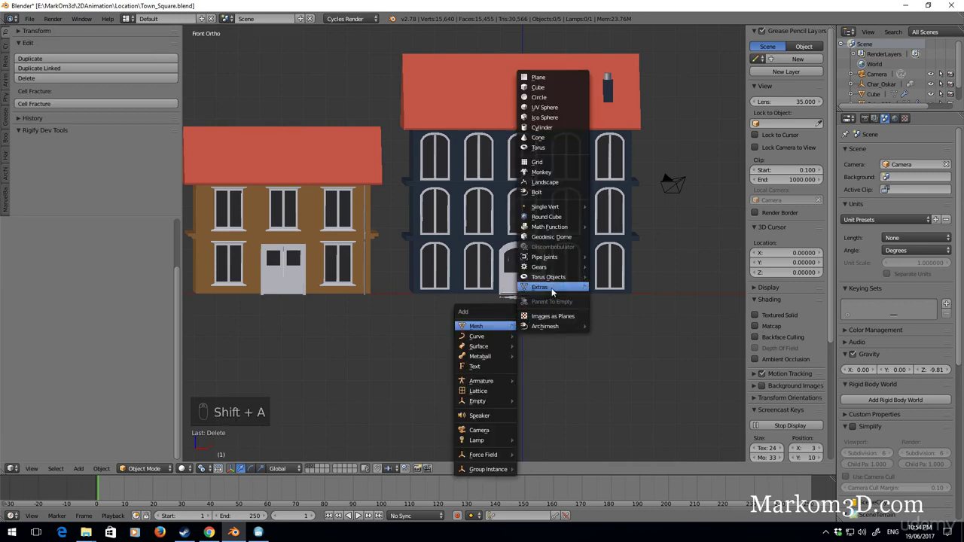
pyautogui.moveTo(553, 287)
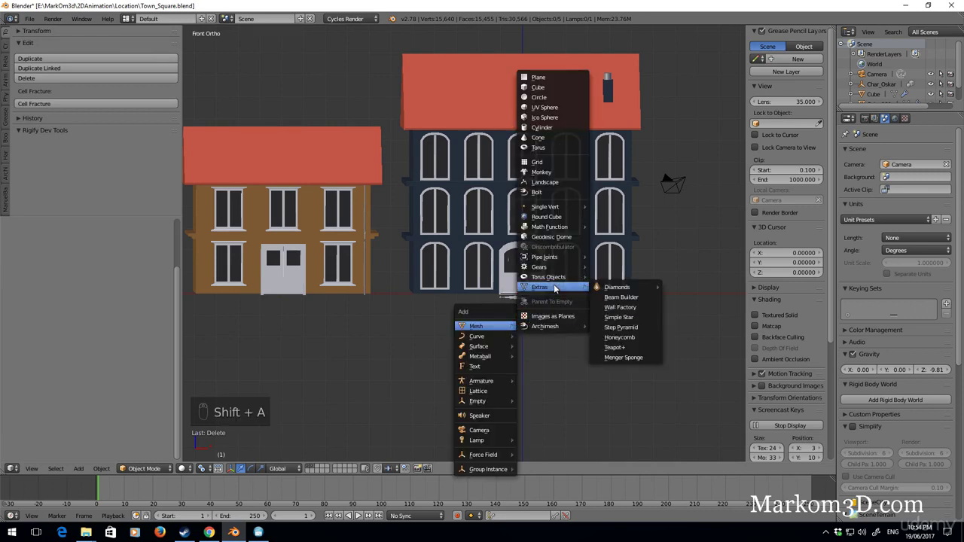
pyautogui.click(625, 306)
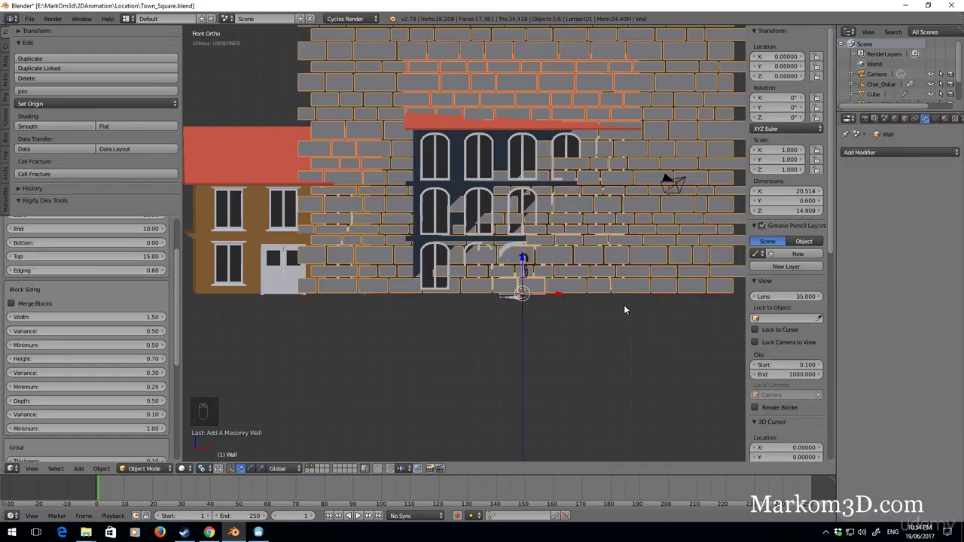
pyautogui.scroll(-6, 61, 345)
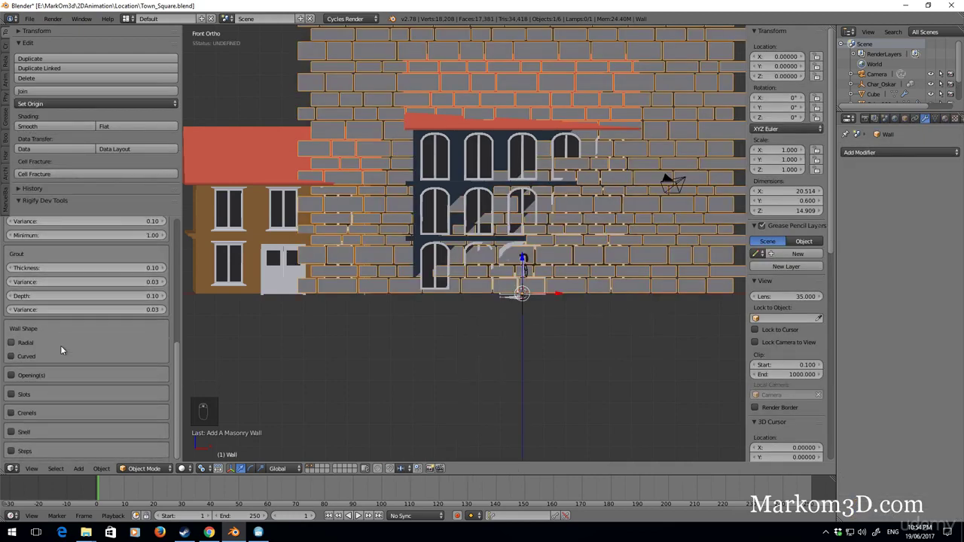
pyautogui.scroll(4, 35, 425)
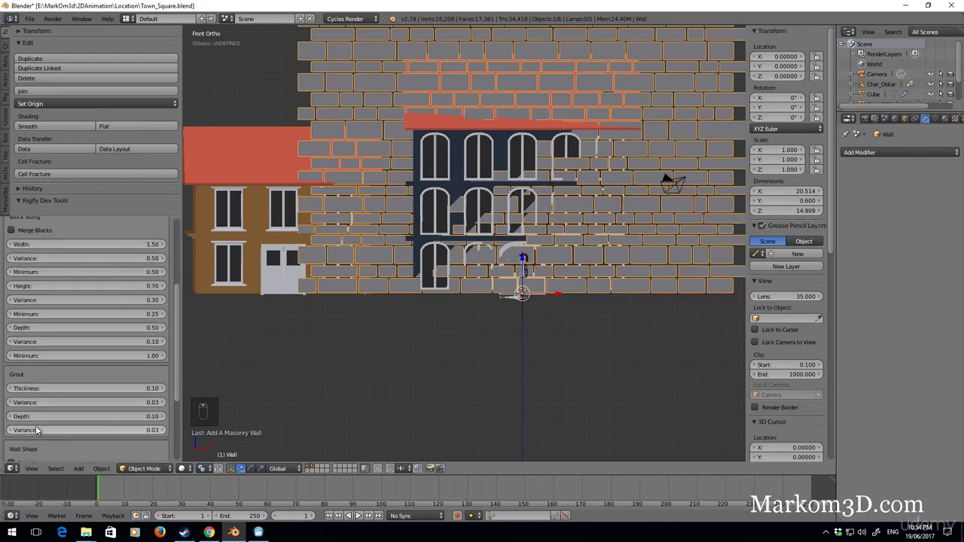
pyautogui.scroll(1, 35, 426)
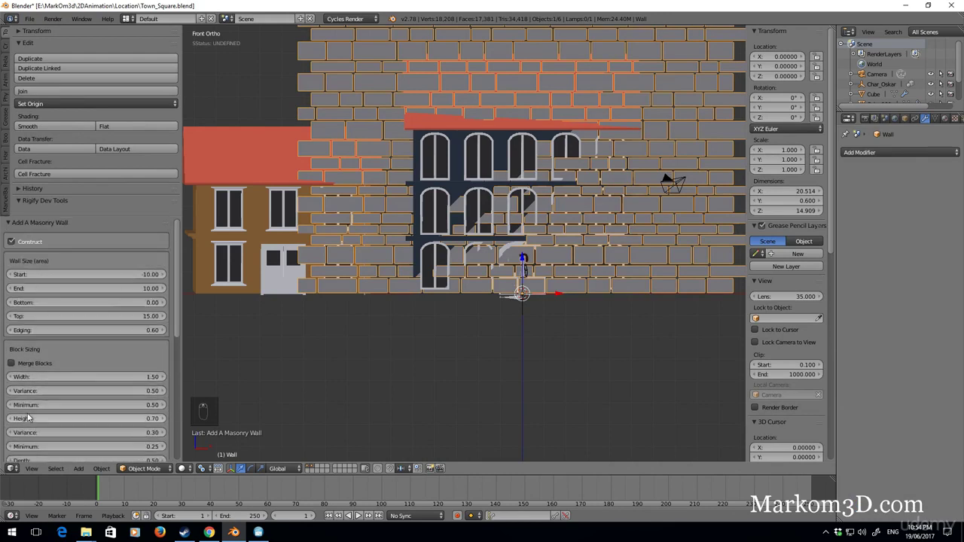
pyautogui.scroll(-3, 6, 390)
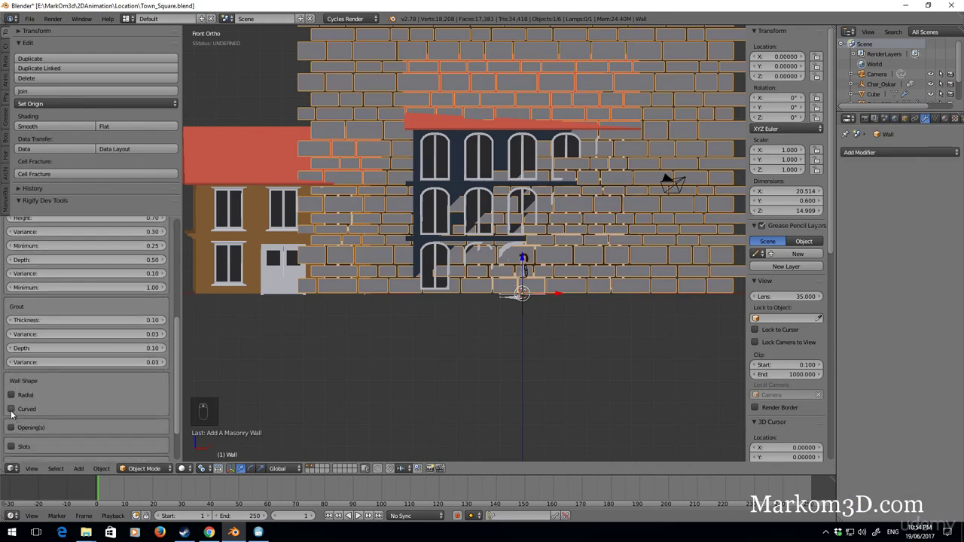
pyautogui.scroll(-2, 20, 416)
# Step: Enable an arched opening in the wall and view it from the side
pyautogui.click(11, 375)
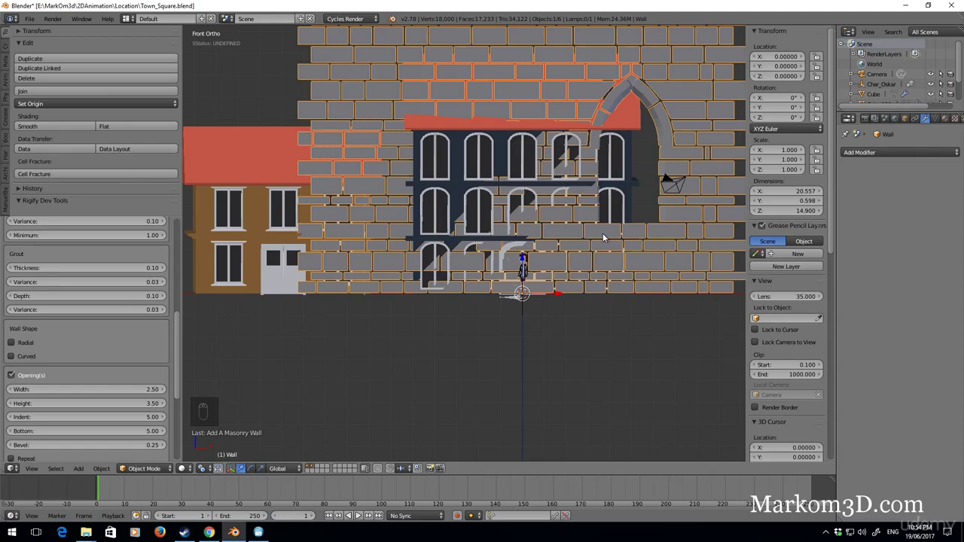
pyautogui.scroll(-3, 590, 242)
pyautogui.moveTo(590, 243); pyautogui.dragTo(561, 292, button='middle')
pyautogui.scroll(3, 561, 293)
pyautogui.scroll(-2, 54, 409)
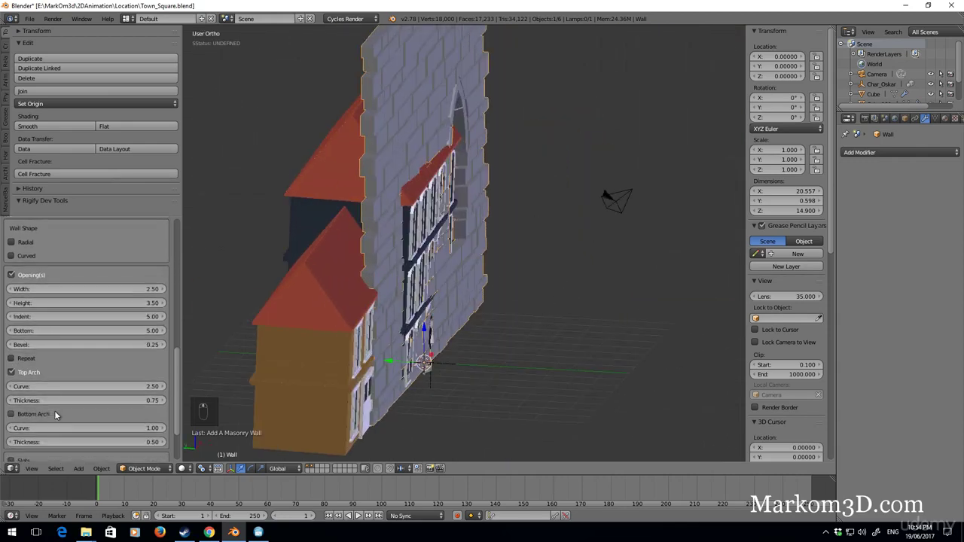
pyautogui.scroll(1, 25, 284)
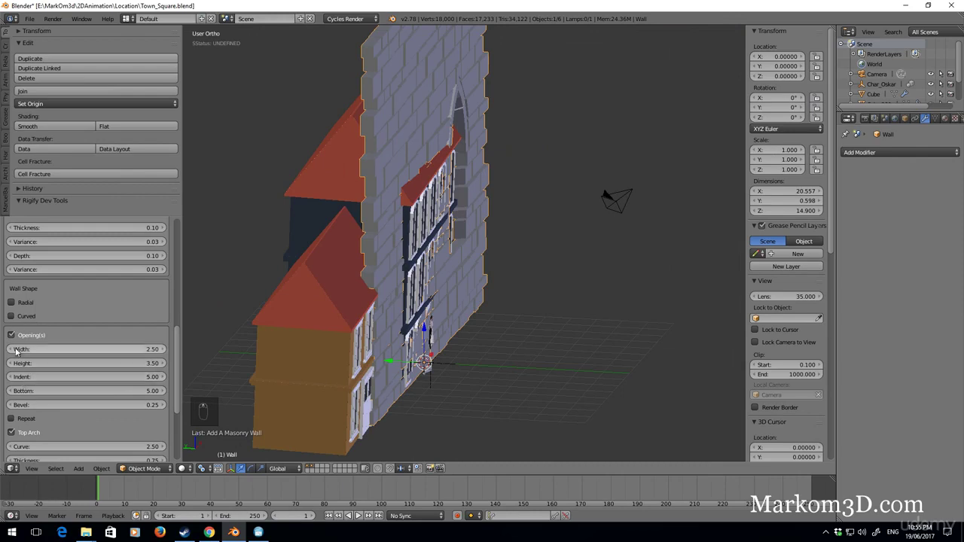
pyautogui.scroll(-3, 7, 345)
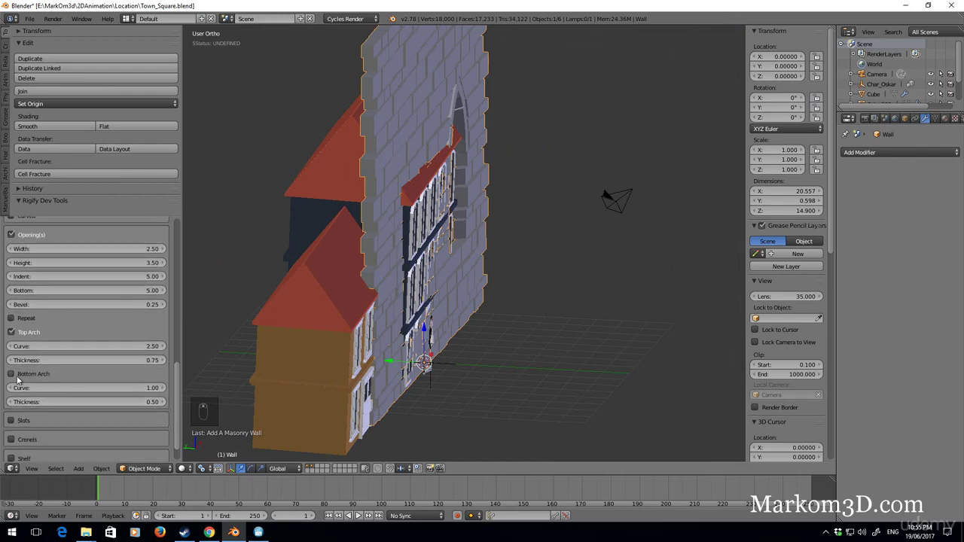
# Step: Try Bottom Arch, Top Arch and Repeat, leaving Repeat and Top Arch unchecked
pyautogui.click(11, 374)
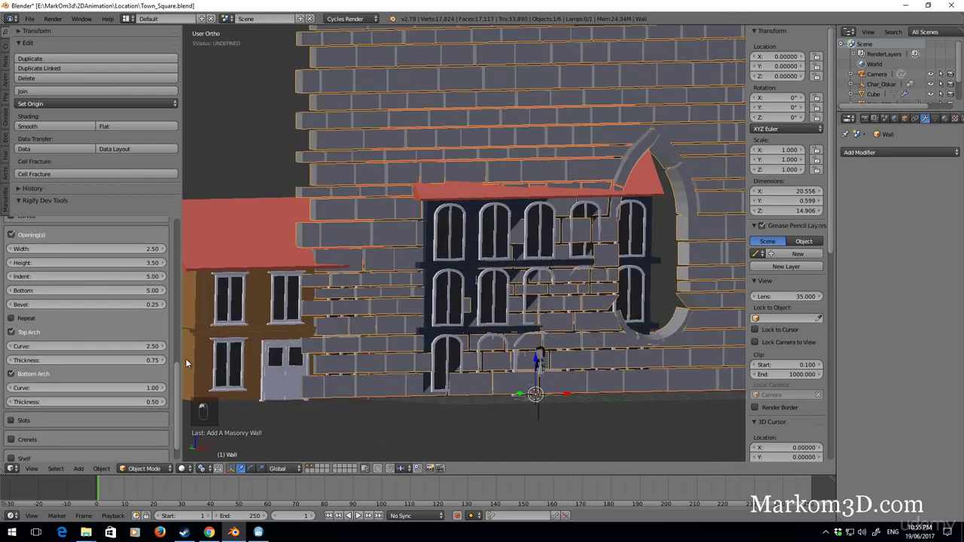
pyautogui.click(11, 333)
pyautogui.click(11, 332)
pyautogui.click(13, 318)
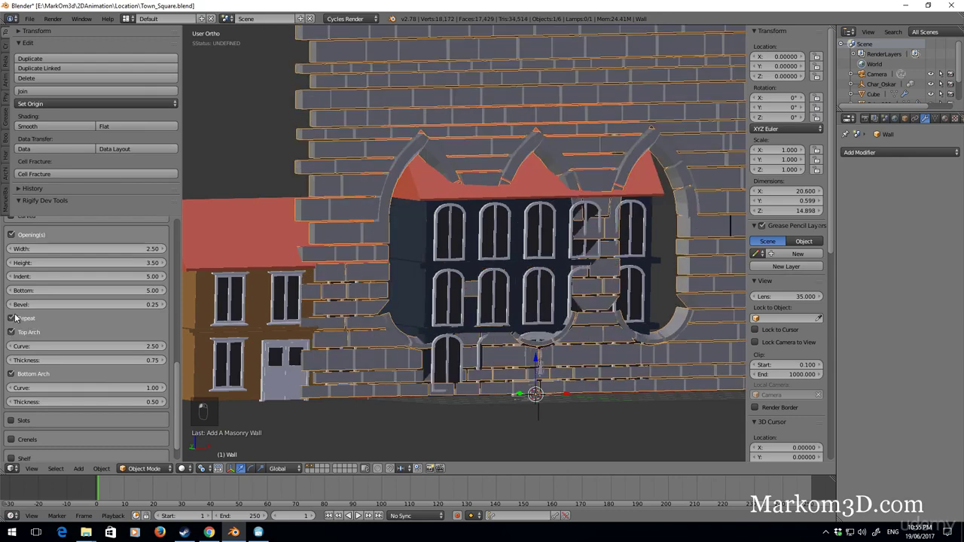
pyautogui.click(13, 318)
pyautogui.click(11, 333)
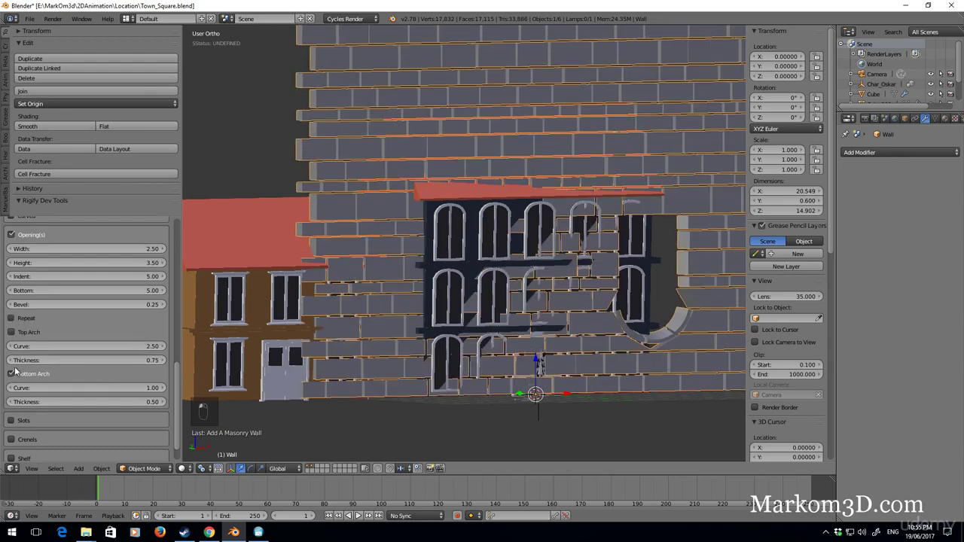
# Step: Uncheck Opening(s) and set the Block Sizing Depth value
pyautogui.click(12, 235)
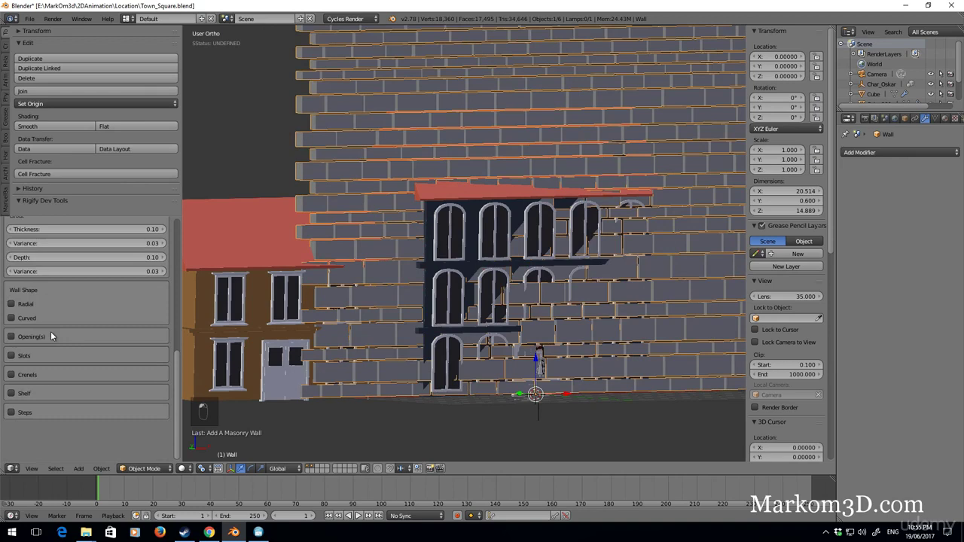
pyautogui.scroll(5, 33, 413)
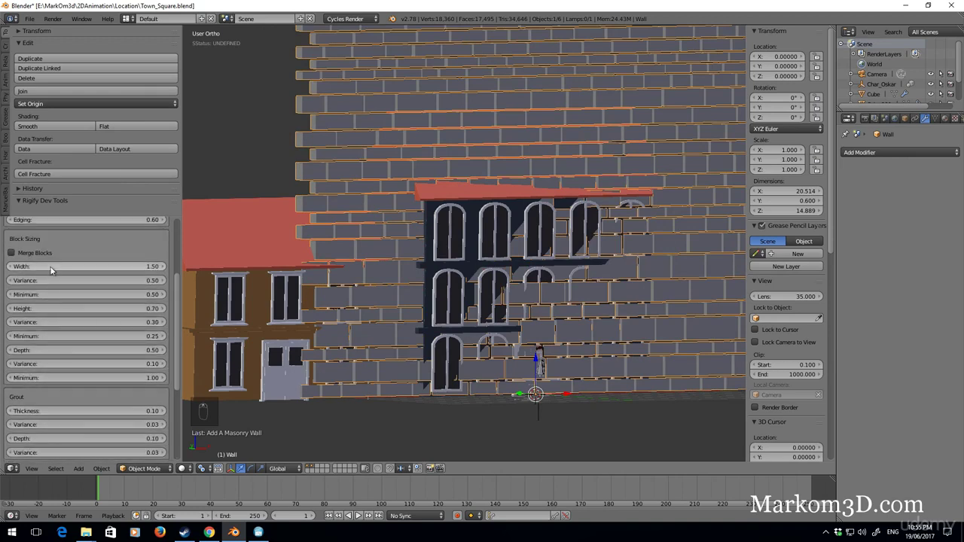
pyautogui.click(65, 351)
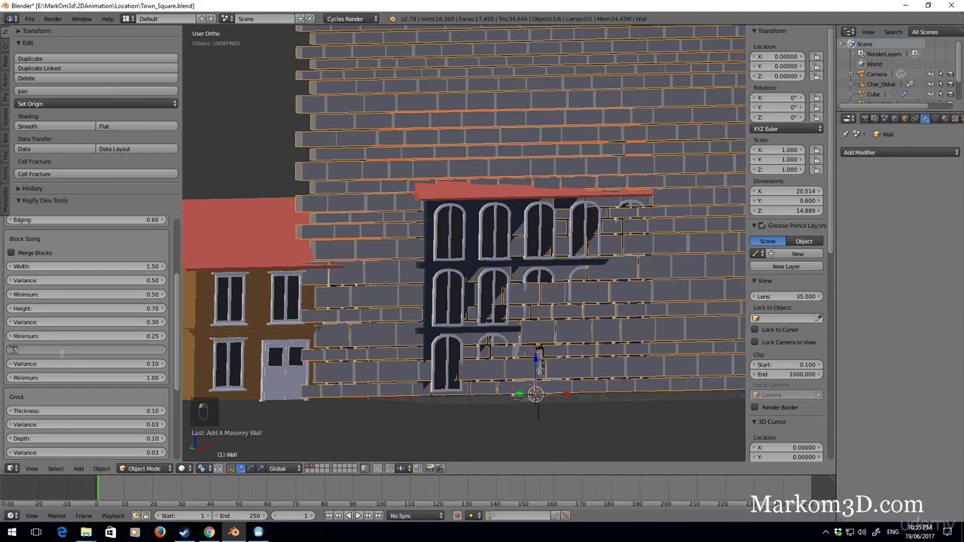
pyautogui.press('Return')
# Step: Check the Radial wall shape to make a round brick platform under the houses
pyautogui.moveTo(339, 301); pyautogui.dragTo(520, 350, button='middle')
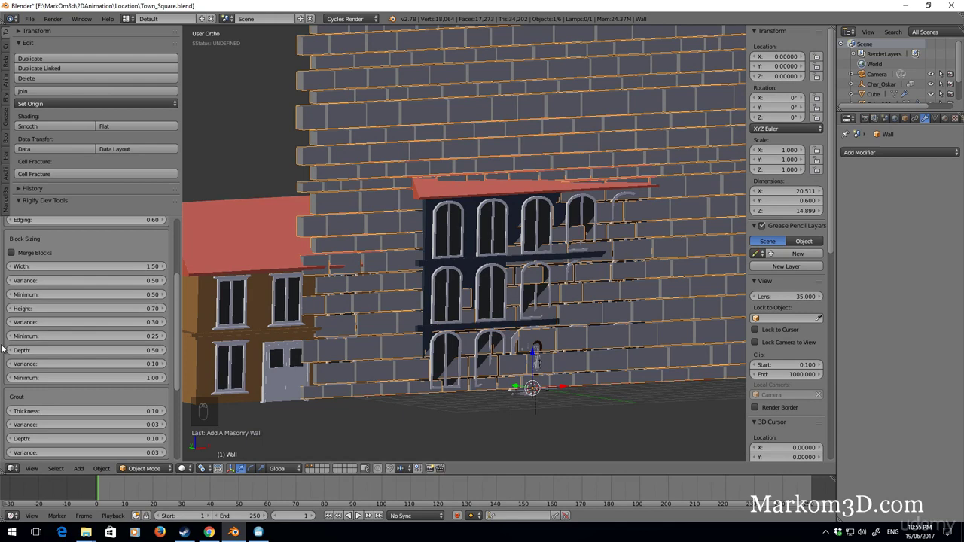
pyautogui.scroll(4, 114, 352)
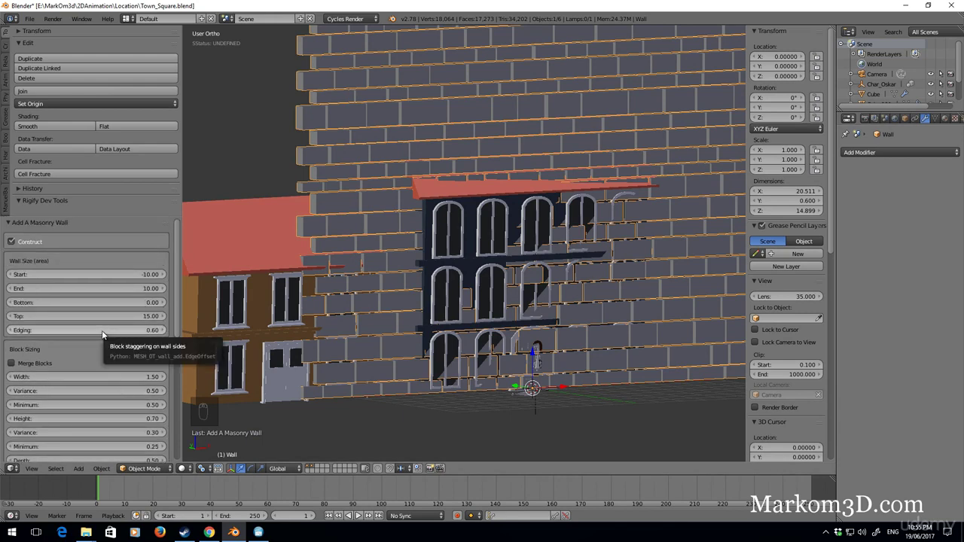
pyautogui.scroll(-5, 102, 333)
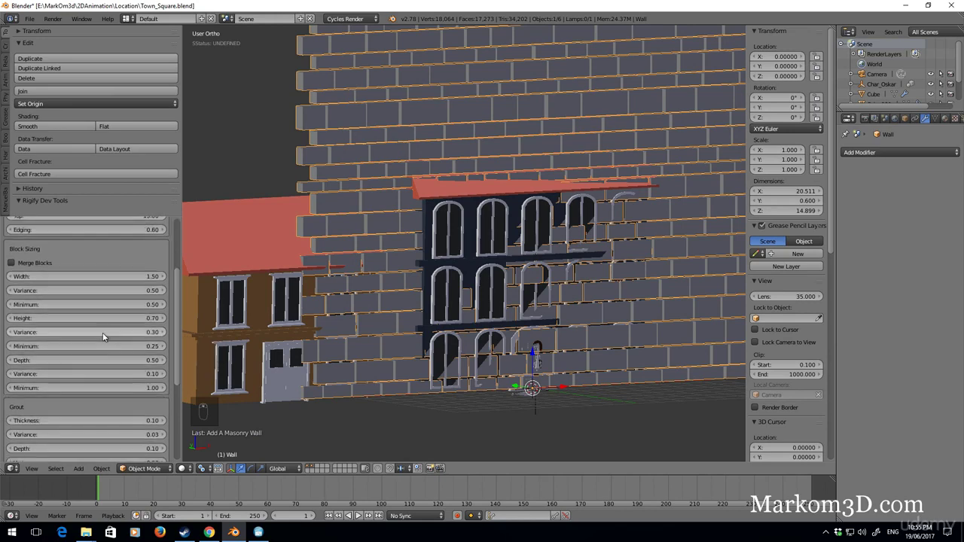
pyautogui.scroll(-4, 530, 353)
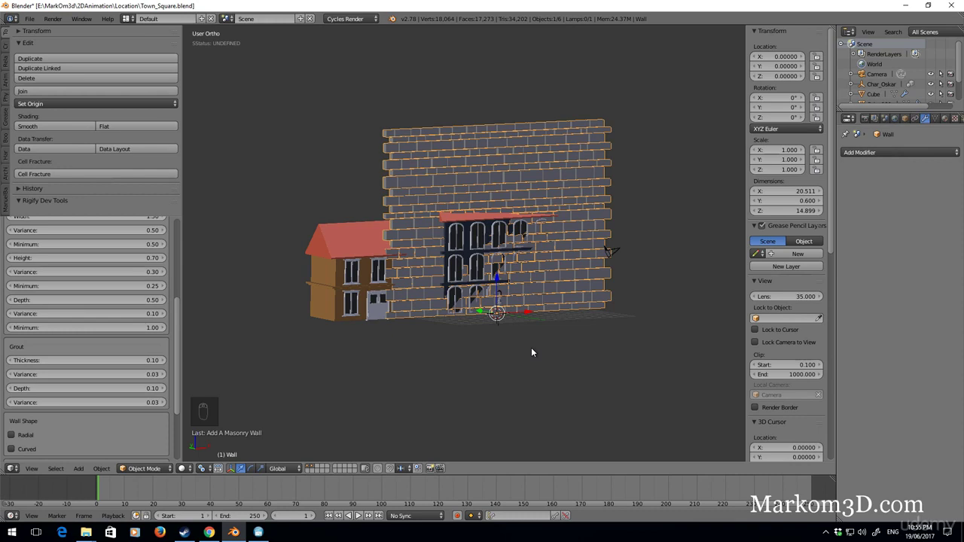
pyautogui.scroll(-3, 143, 412)
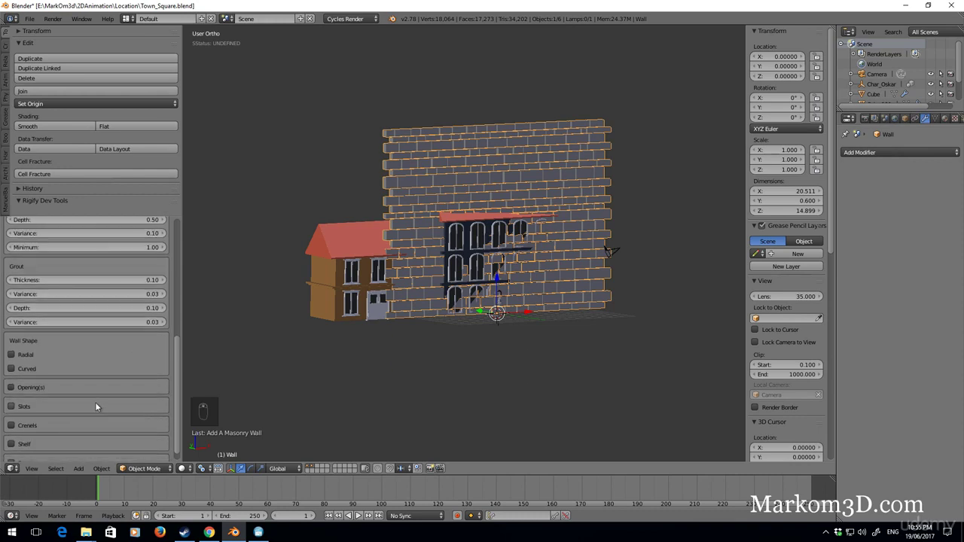
pyautogui.click(11, 354)
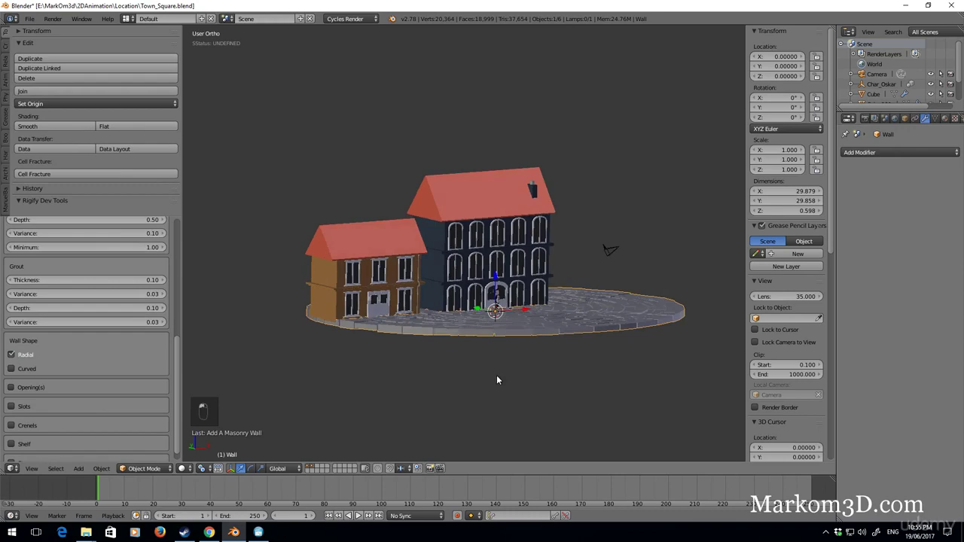
# Step: Check Curved to bend the radial masonry into a dome over the buildings
pyautogui.moveTo(496, 375); pyautogui.dragTo(514, 408, button='middle')
pyautogui.scroll(4, 515, 408)
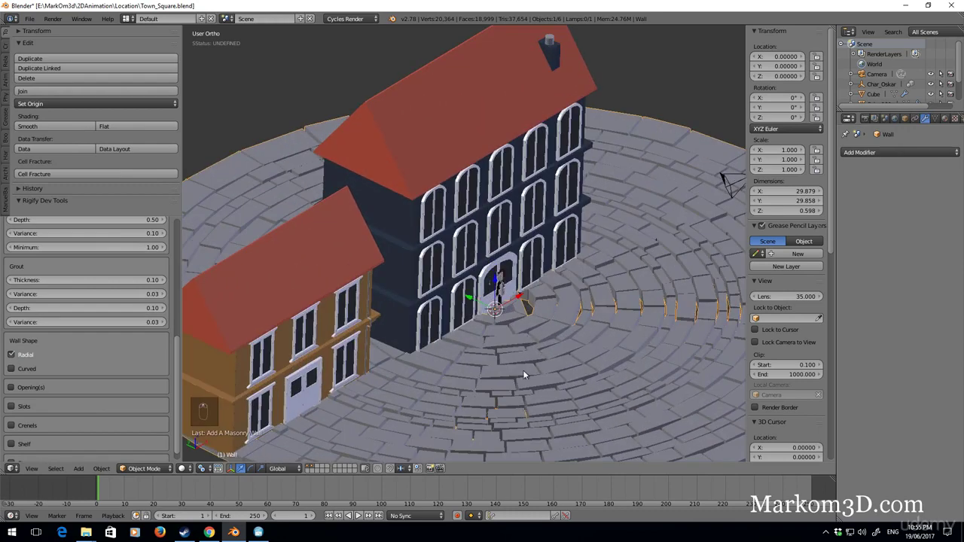
pyautogui.moveTo(523, 374); pyautogui.dragTo(493, 374, button='middle')
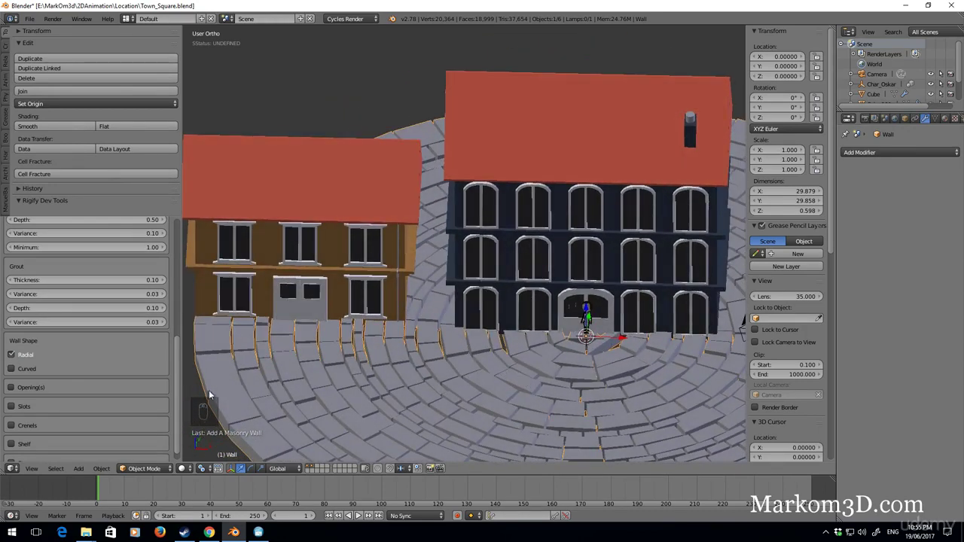
pyautogui.click(11, 368)
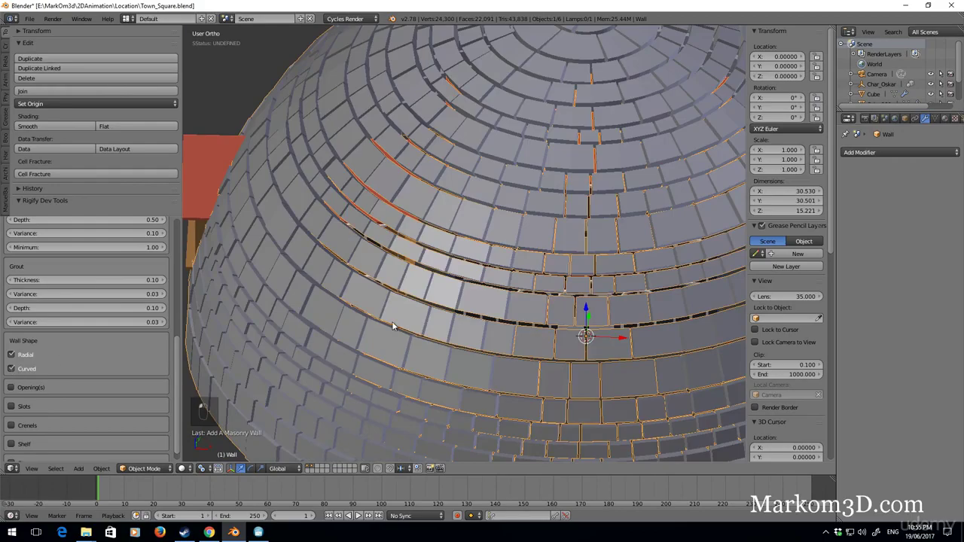
pyautogui.moveTo(557, 316); pyautogui.dragTo(395, 250, button='middle')
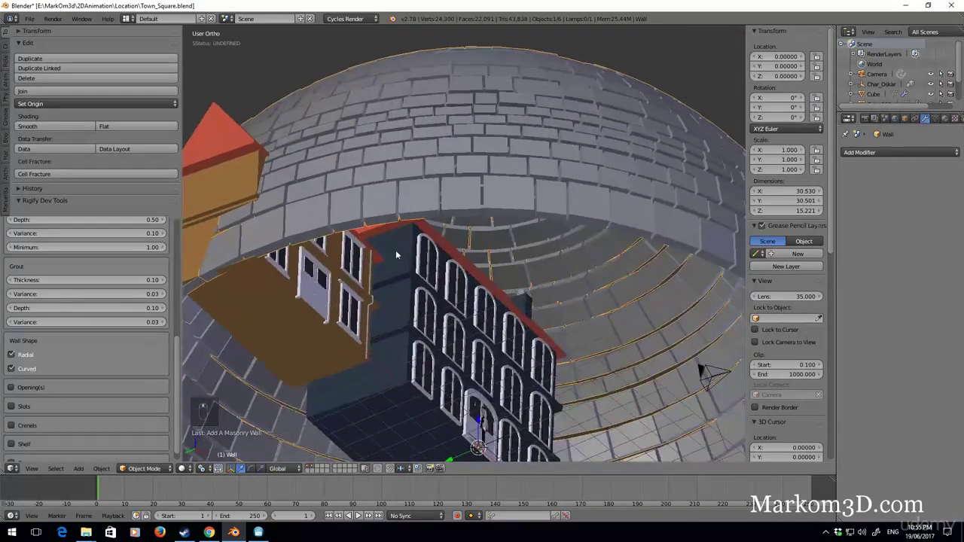
# Step: Uncheck Curved and Radial to restore a straight brick wall
pyautogui.click(11, 368)
pyautogui.click(11, 355)
pyautogui.scroll(3, 28, 361)
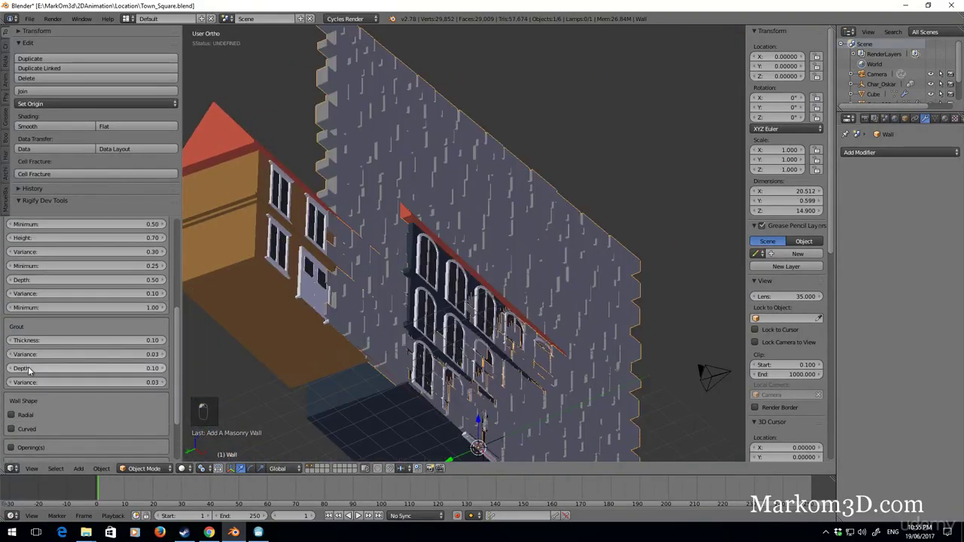
pyautogui.moveTo(482, 337); pyautogui.dragTo(505, 388, button='middle')
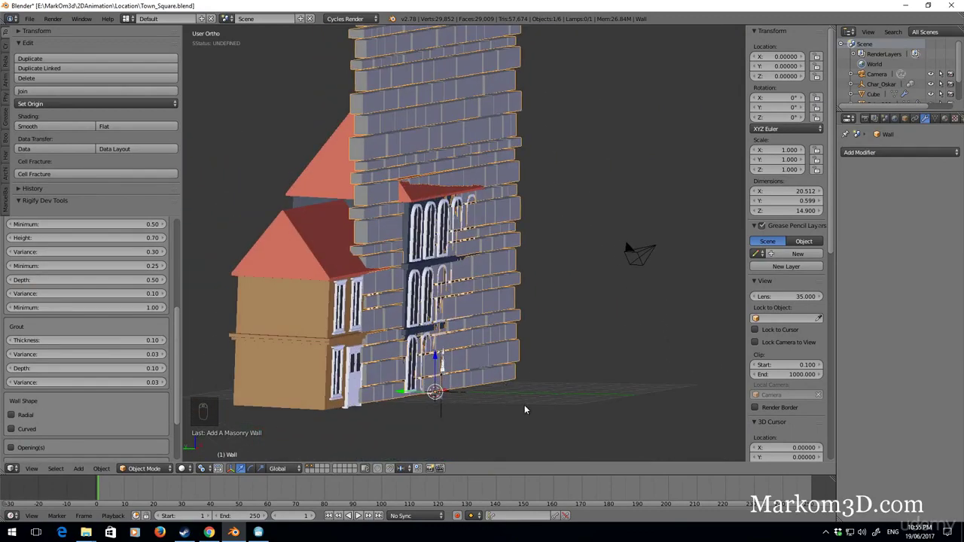
# Step: Rotate the wall 90° about X so it lies flat as paving
pyautogui.press('r')
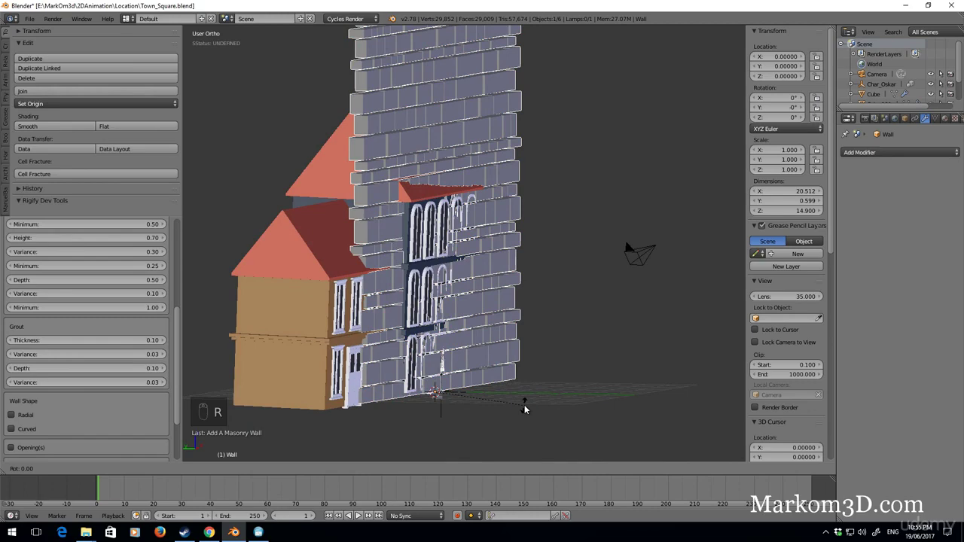
pyautogui.write('x')
pyautogui.write('90')
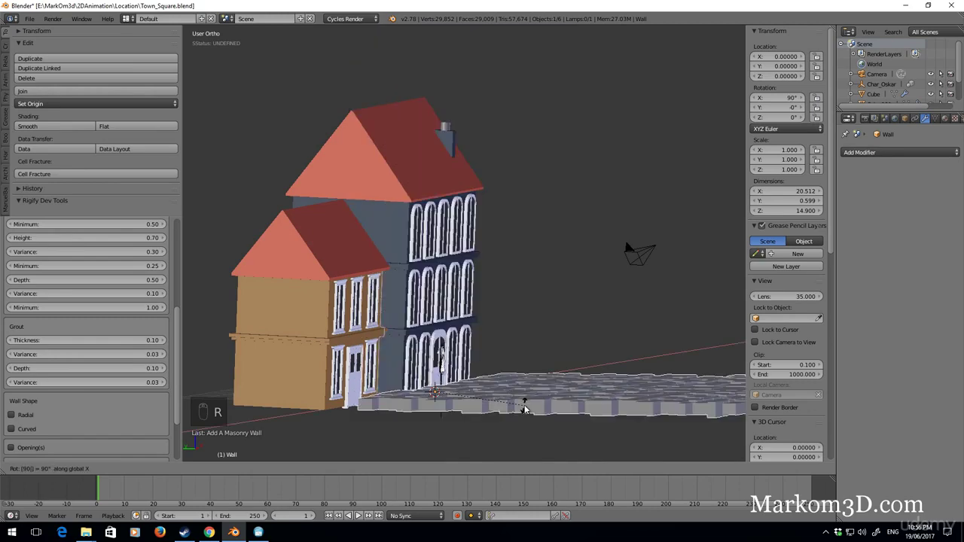
pyautogui.press('Return')
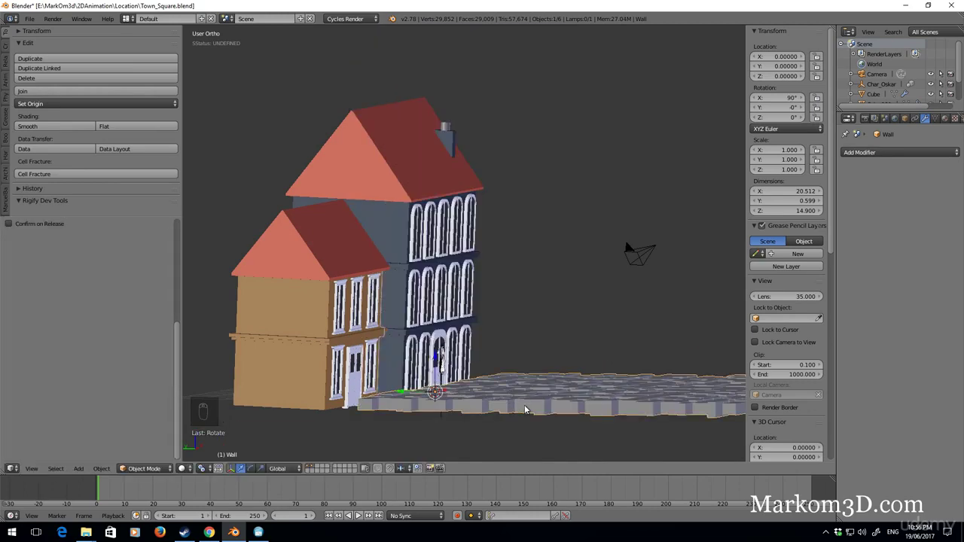
pyautogui.press('KP_3')
pyautogui.press('KP_1')
pyautogui.press('KP_3')
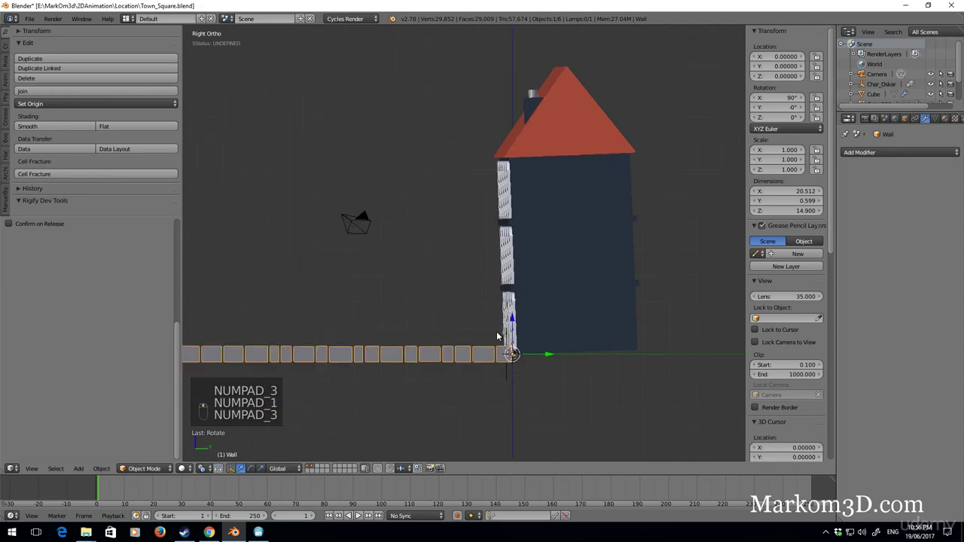
pyautogui.scroll(3, 497, 336)
pyautogui.moveTo(517, 407); pyautogui.dragTo(528, 445, button='middle')
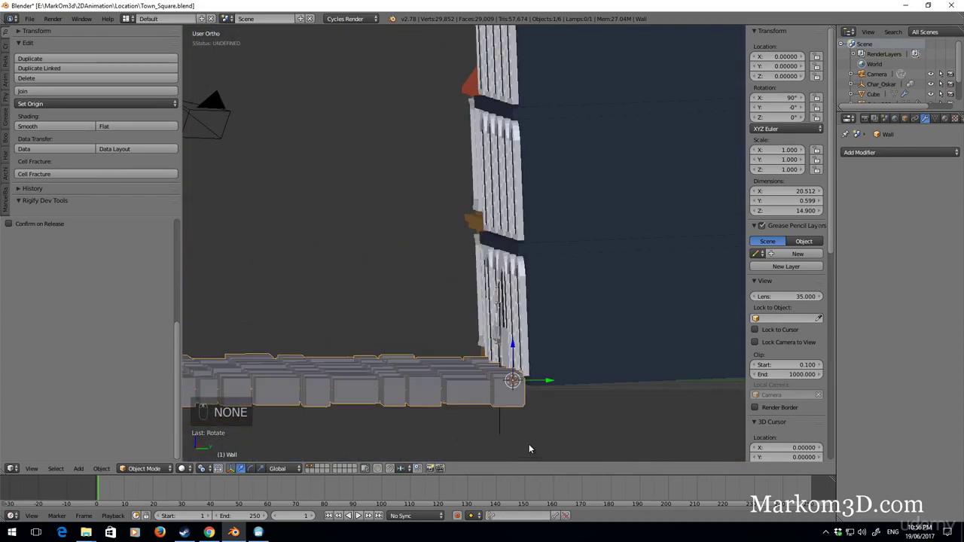
pyautogui.press('KP_3')
# Step: In Edit Mode, lower all the bricks along Z to ground level, then check from top view
pyautogui.press('Tab')
pyautogui.press('a')
pyautogui.press('a')
pyautogui.press('a')
pyautogui.press('a')
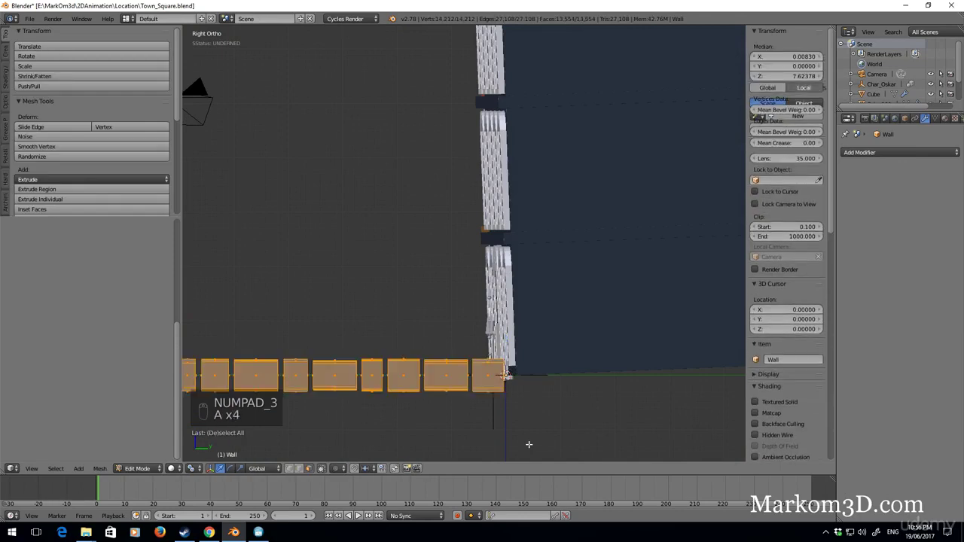
pyautogui.press('g')
pyautogui.press('z')
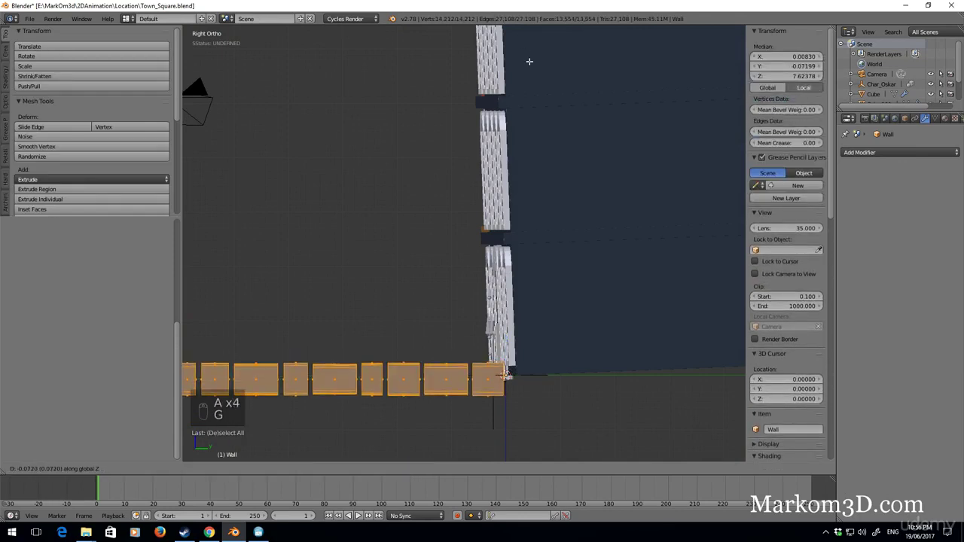
pyautogui.click(584, 170)
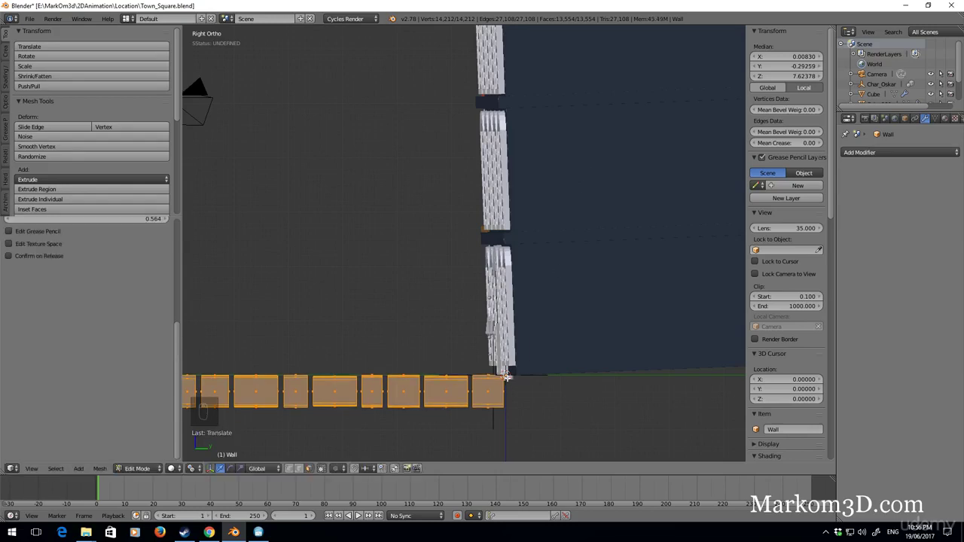
pyautogui.press('KP_1')
pyautogui.press('KP_7')
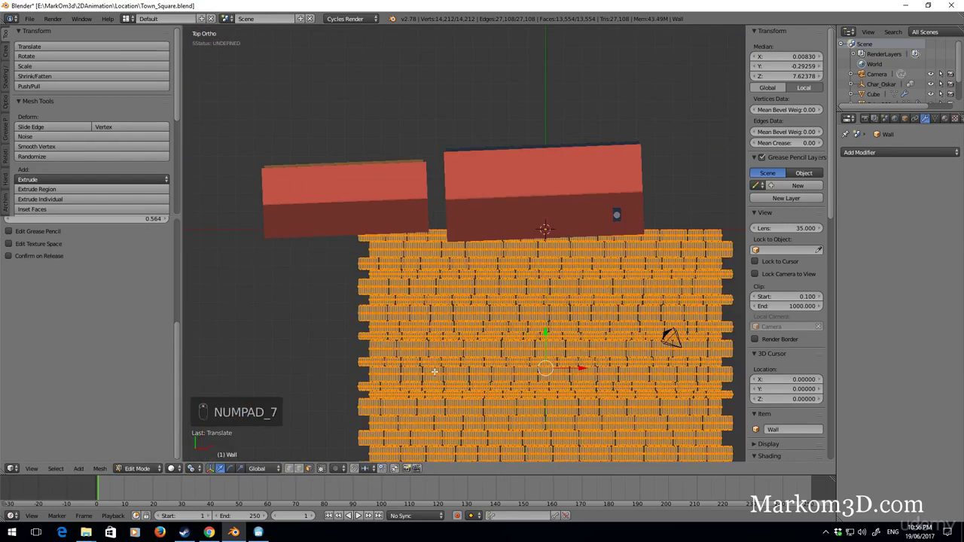
pyautogui.press('Tab')
pyautogui.keyDown('shift'); pyautogui.moveTo(586, 365); pyautogui.dragTo(318, 294, button='middle'); pyautogui.keyUp('shift')
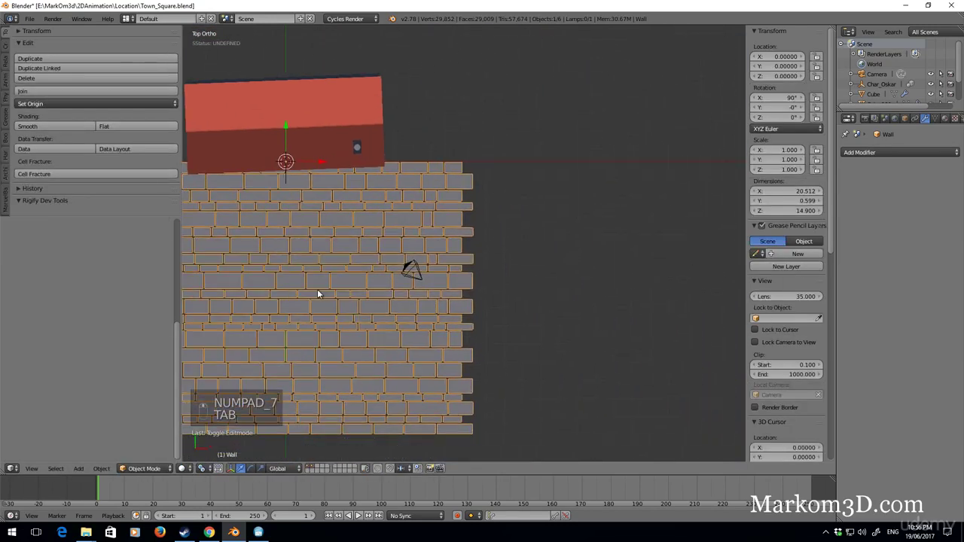
# Step: Add an Array modifier to the Wall paving
pyautogui.click(885, 152)
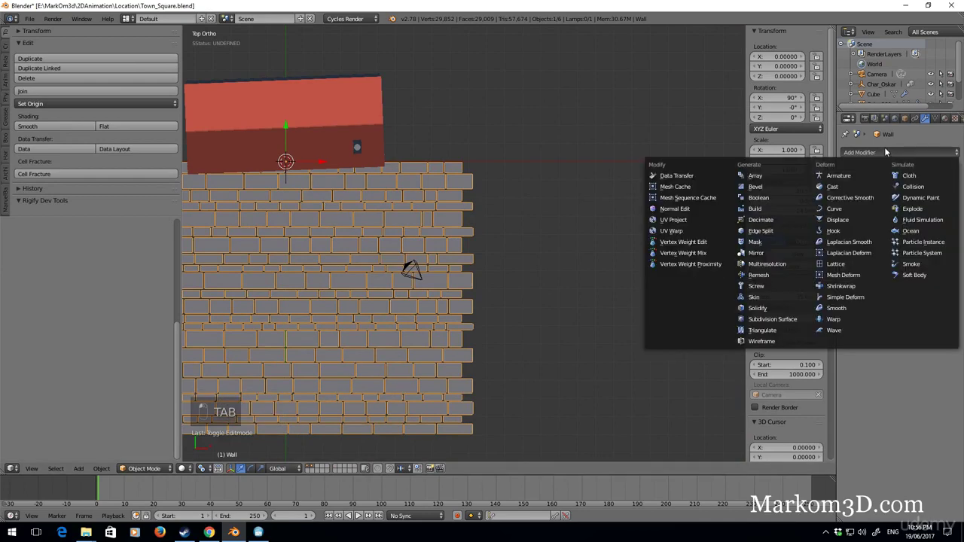
pyautogui.click(755, 176)
pyautogui.scroll(5, 455, 260)
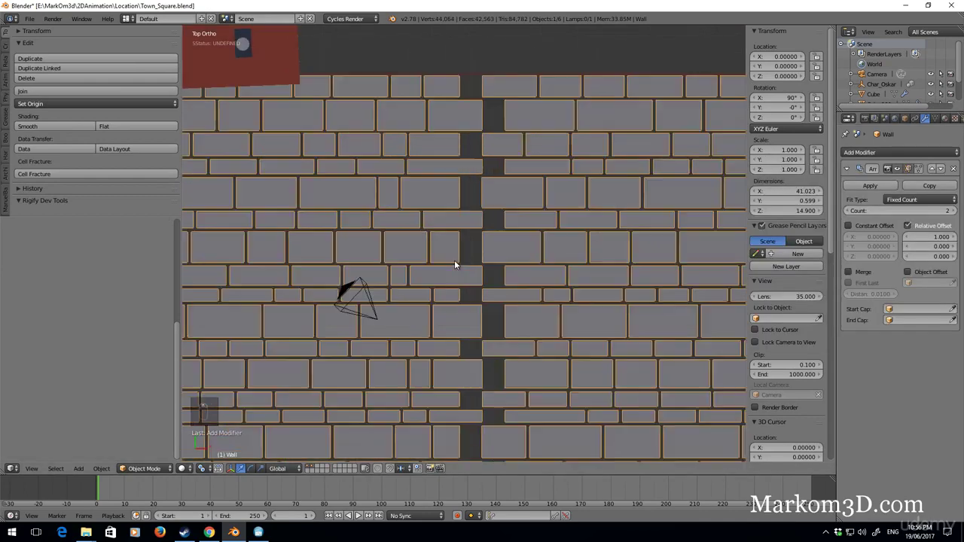
pyautogui.scroll(4, 487, 226)
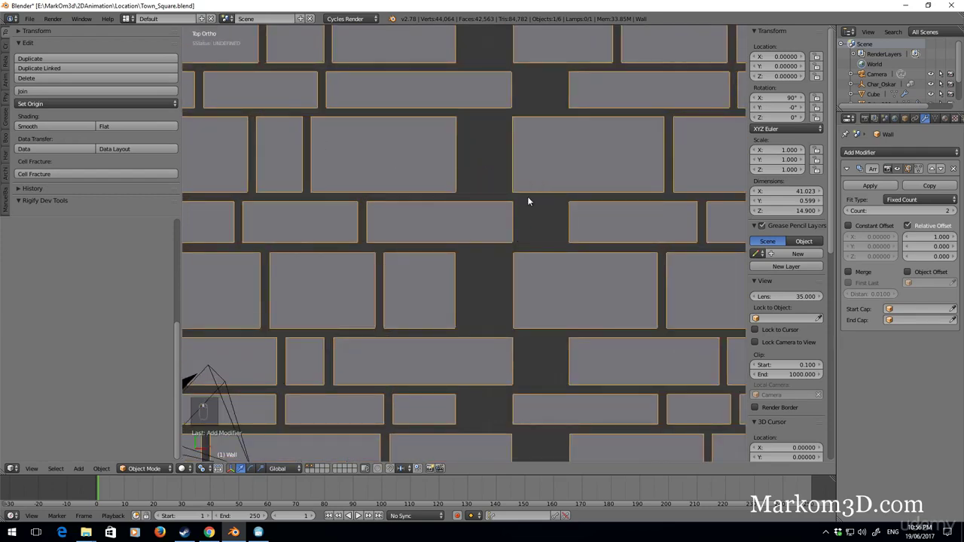
# Step: Tune the array's Relative Offset X through 0.9, 1.0 and 0.98 to 0.975
pyautogui.click(906, 237)
pyautogui.press('z')
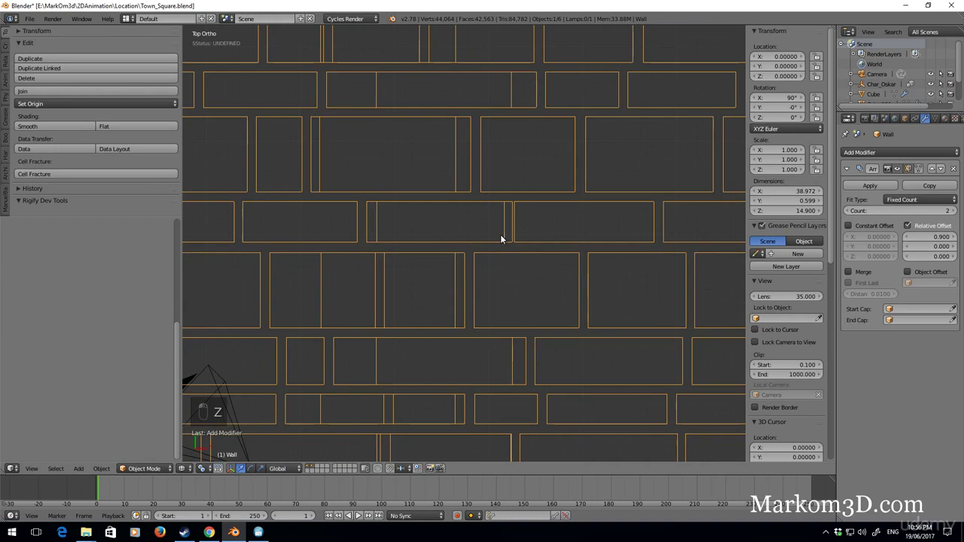
pyautogui.click(955, 237)
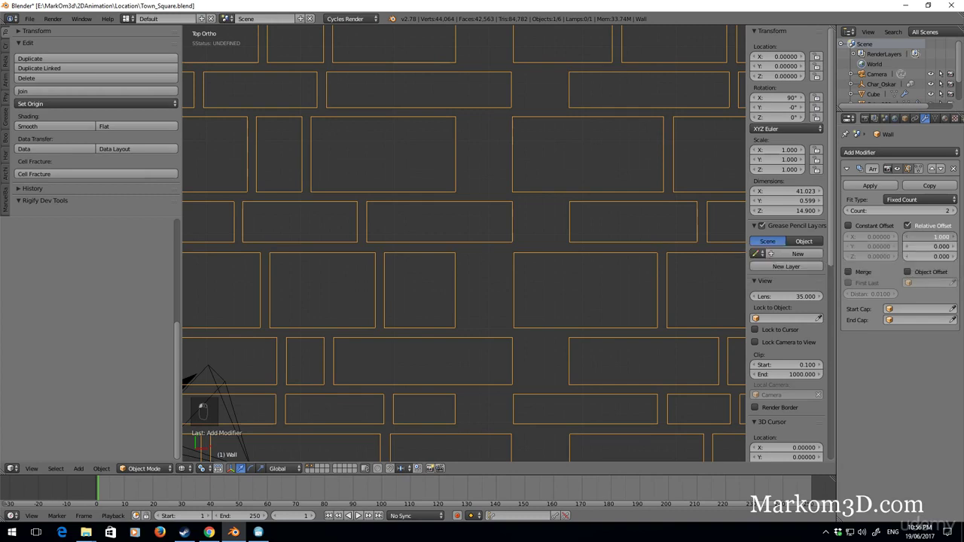
pyautogui.moveTo(931, 237); pyautogui.dragTo(926, 238)
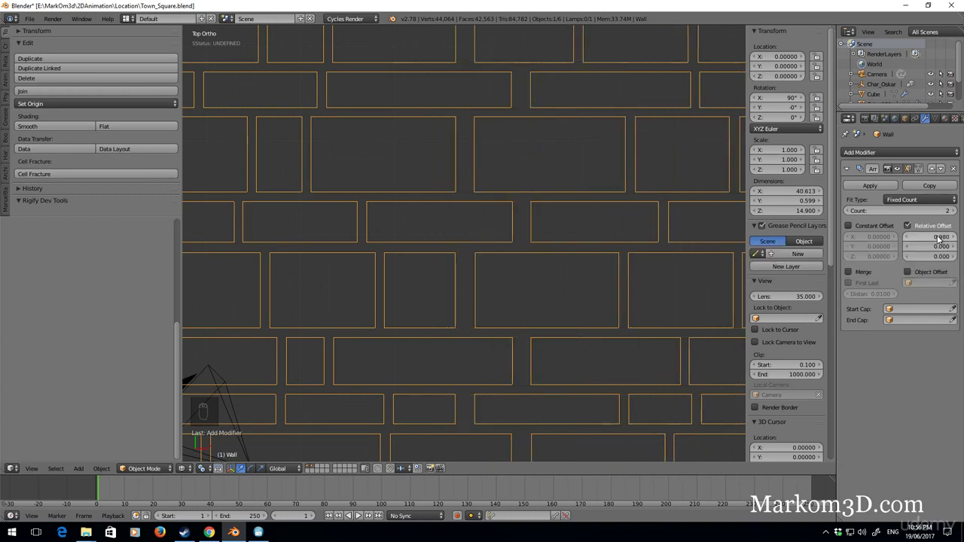
pyautogui.scroll(-3, 496, 274)
pyautogui.press('z')
pyautogui.scroll(3, 495, 275)
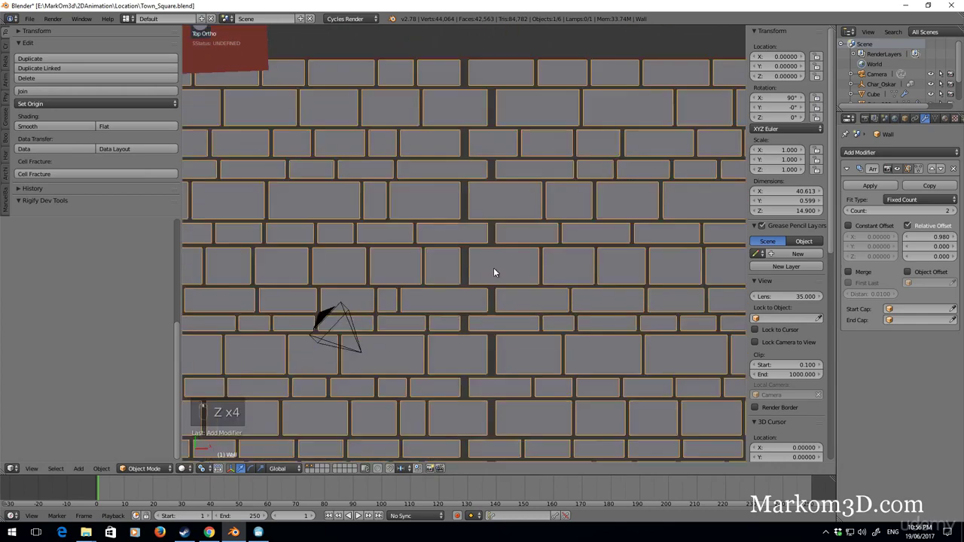
pyautogui.click(938, 238)
pyautogui.write('0.9')
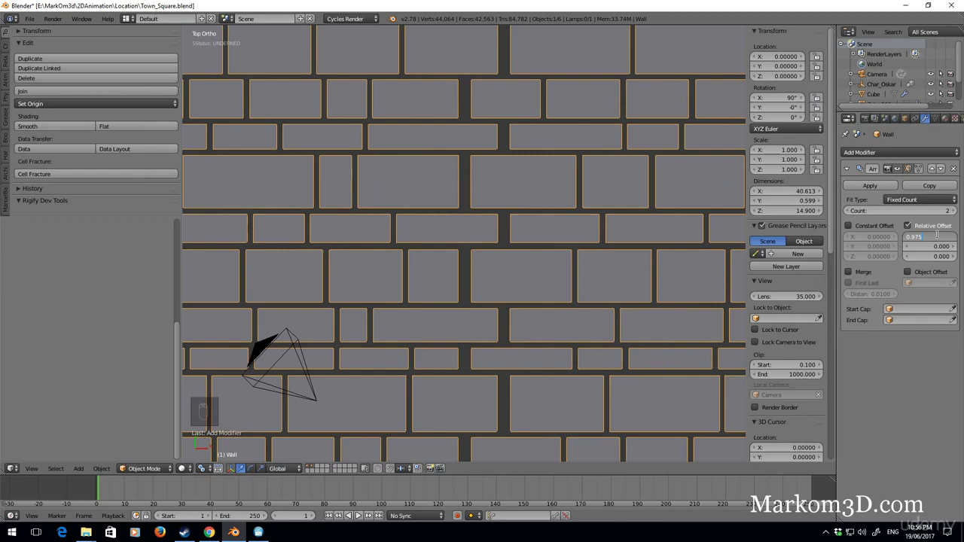
pyautogui.write('75')
pyautogui.press('Return')
pyautogui.scroll(-3, 570, 287)
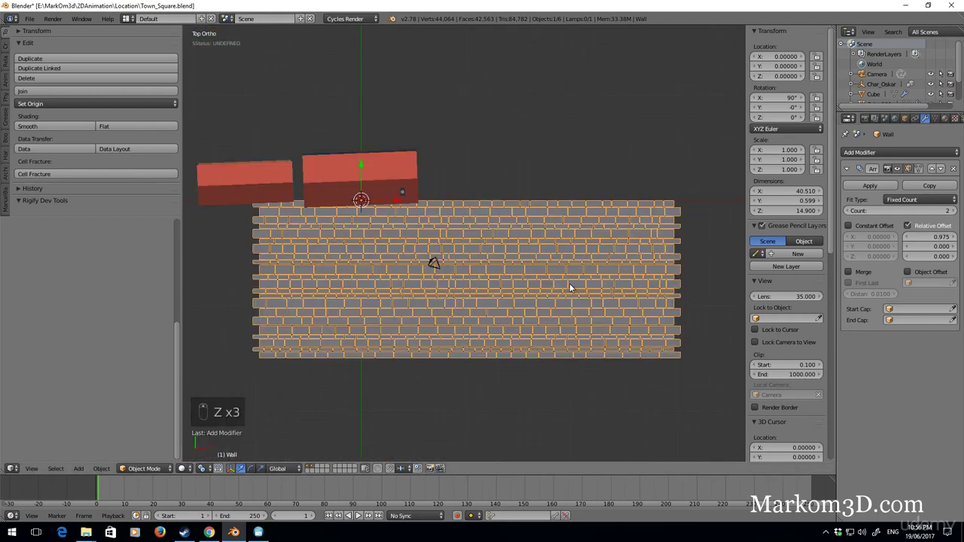
# Step: Shift the paving mesh's vertices in Edit Mode
pyautogui.press('Tab')
pyautogui.keyDown('shift'); pyautogui.moveTo(569, 283); pyautogui.dragTo(617, 278, button='middle'); pyautogui.keyUp('shift')
pyautogui.press('Tab')
pyautogui.press('Tab')
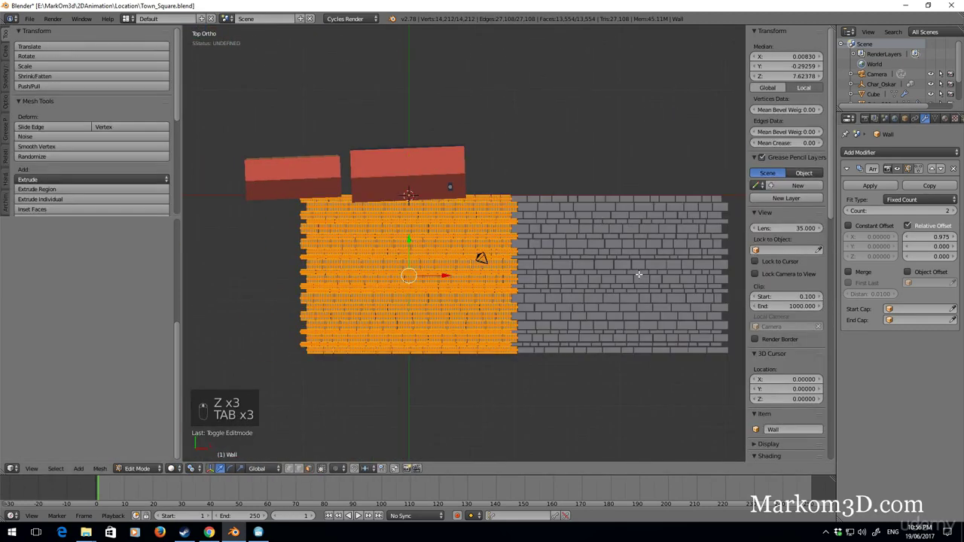
pyautogui.press('g')
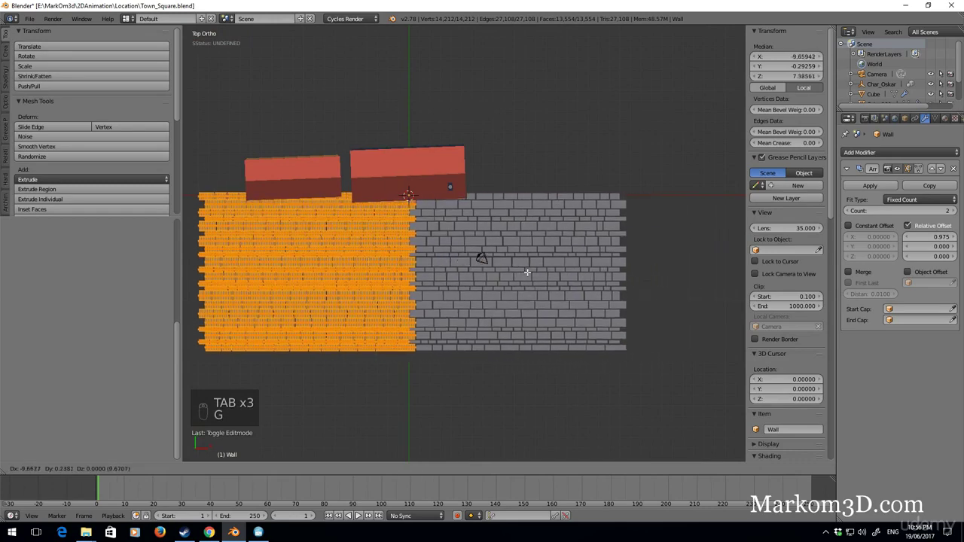
pyautogui.click(511, 270)
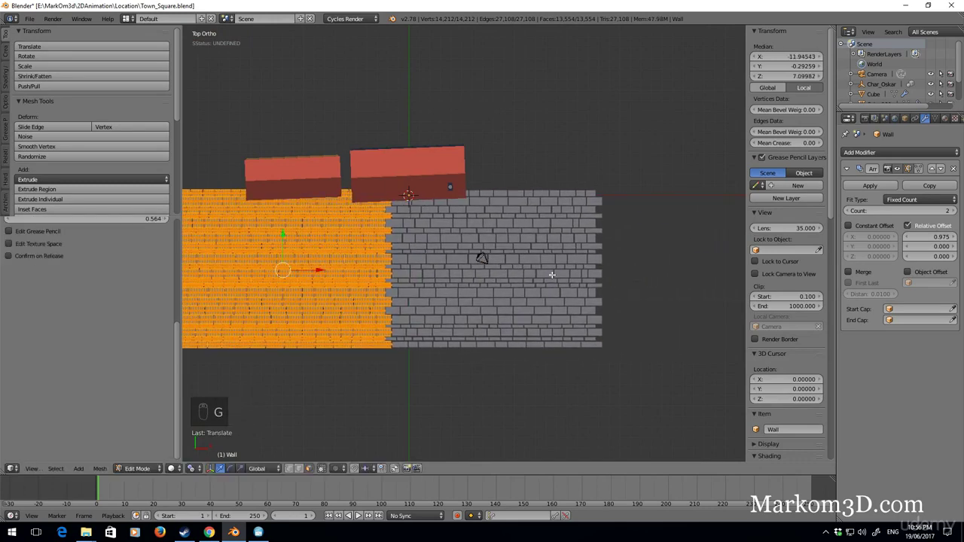
# Step: Tilt the paving to 92.25° in the right side view
pyautogui.press('KP_3')
pyautogui.press('Tab')
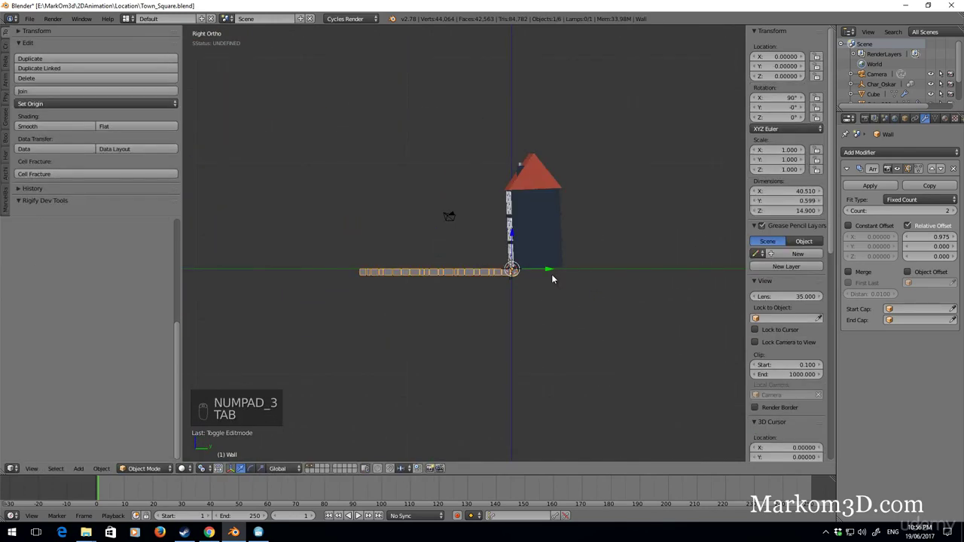
pyautogui.scroll(3, 551, 279)
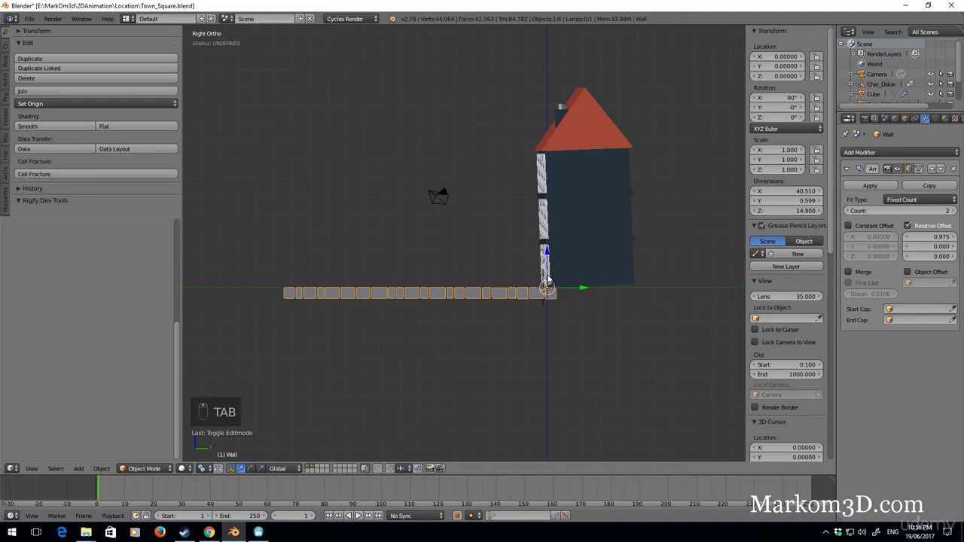
pyautogui.press('r')
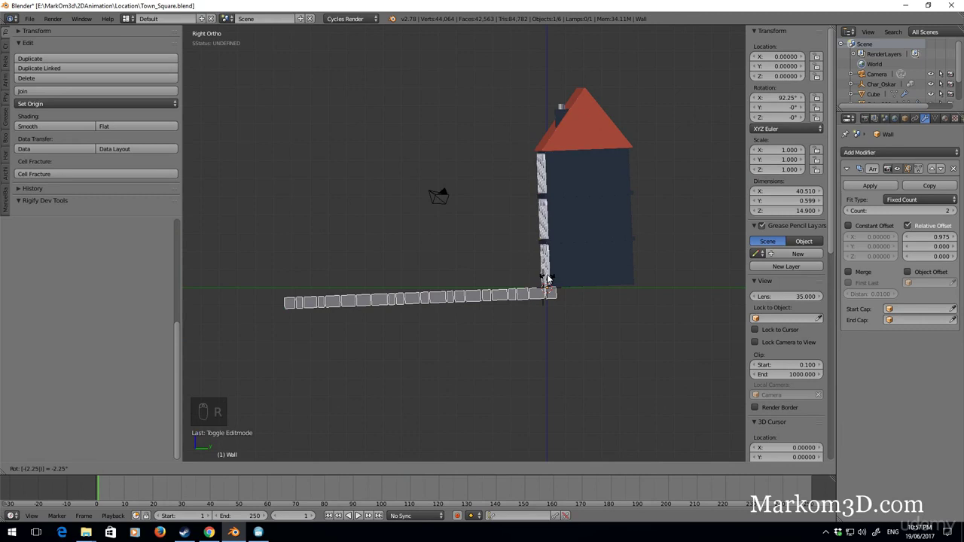
pyautogui.click(549, 280)
# Step: Move the paving to about Z 0.223 beneath the house fronts and check it from several views
pyautogui.press('g')
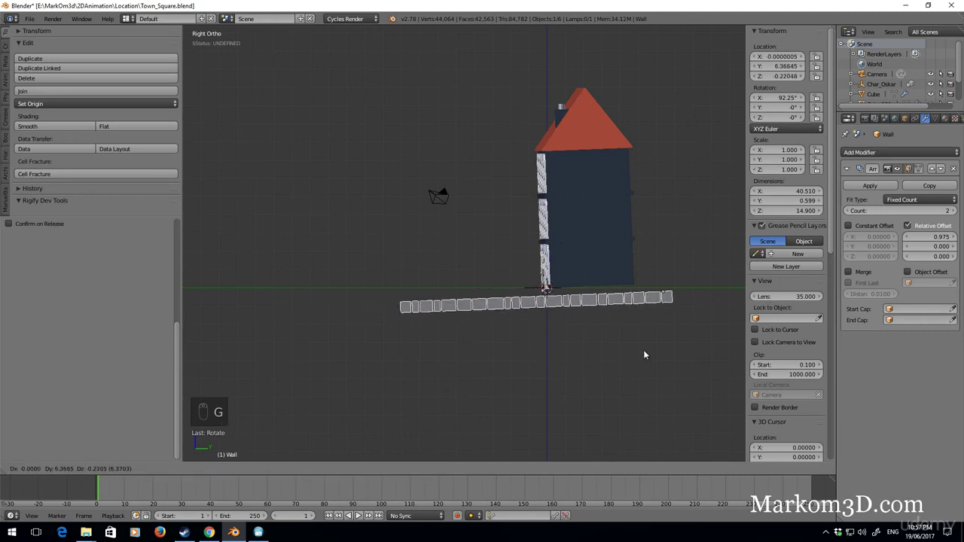
pyautogui.click(634, 349)
pyautogui.scroll(6, 458, 271)
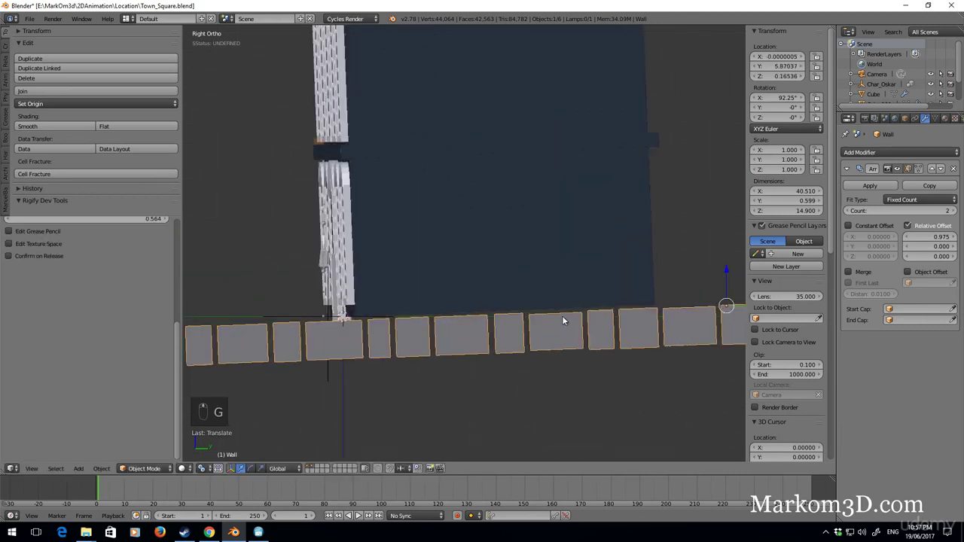
pyautogui.press('g')
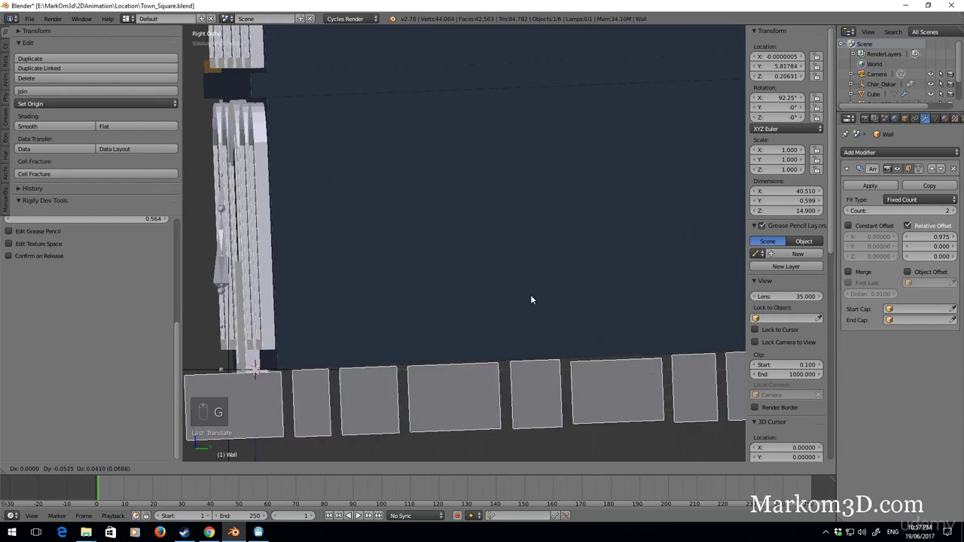
pyautogui.click(494, 280)
pyautogui.moveTo(494, 280); pyautogui.dragTo(457, 331, button='middle')
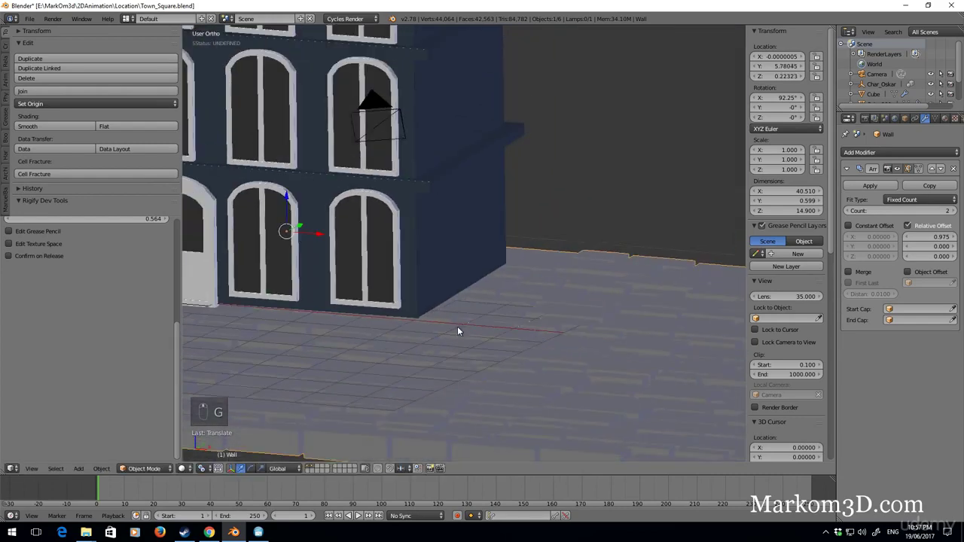
pyautogui.press('KP_3')
pyautogui.press('KP_1')
pyautogui.scroll(-3, 362, 315)
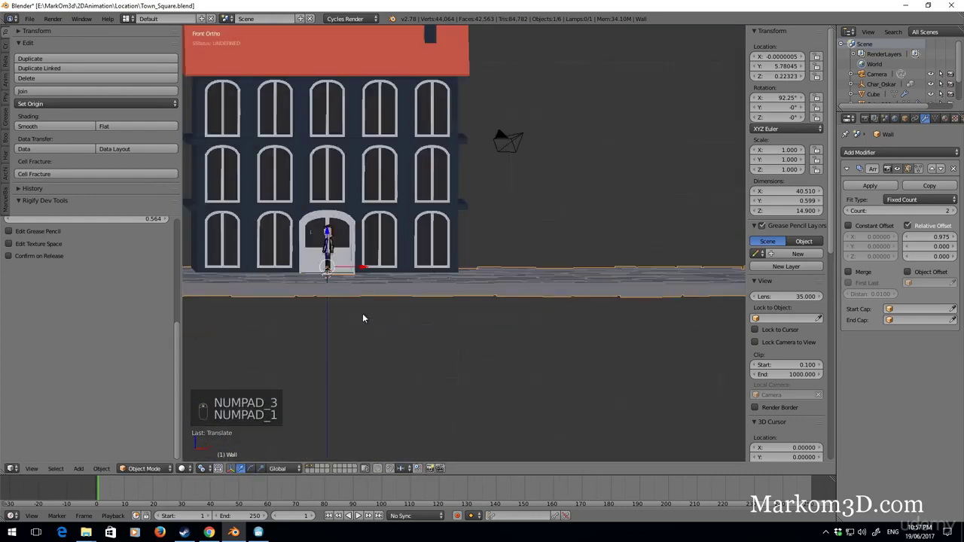
pyautogui.scroll(3, 486, 336)
pyautogui.scroll(4, 486, 336)
pyautogui.keyDown('shift'); pyautogui.moveTo(486, 336); pyautogui.dragTo(504, 284, button='middle'); pyautogui.keyUp('shift')
pyautogui.scroll(2, 526, 359)
pyautogui.scroll(-1, 504, 284)
pyautogui.scroll(-3, 538, 291)
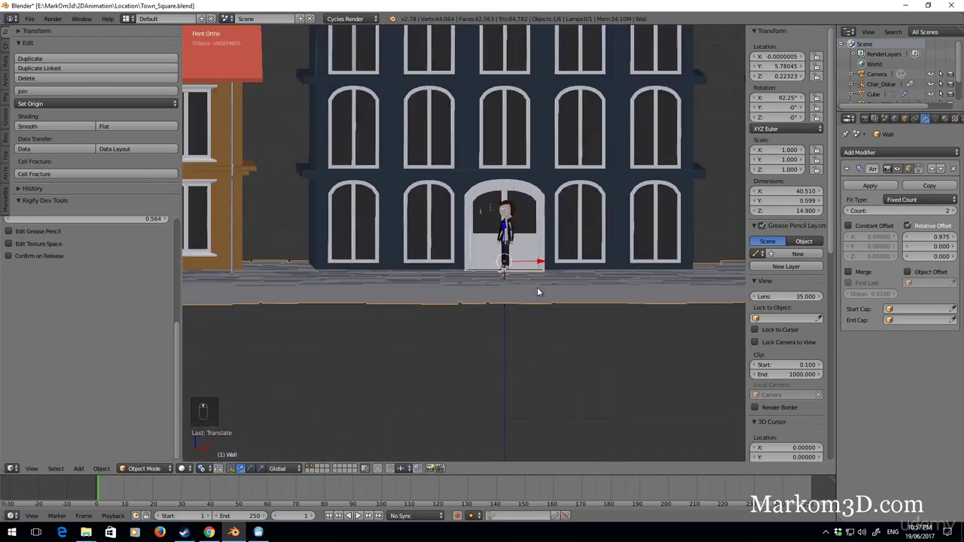
pyautogui.scroll(1, 553, 308)
pyautogui.moveTo(552, 308); pyautogui.dragTo(590, 264, button='middle')
pyautogui.scroll(2, 590, 259)
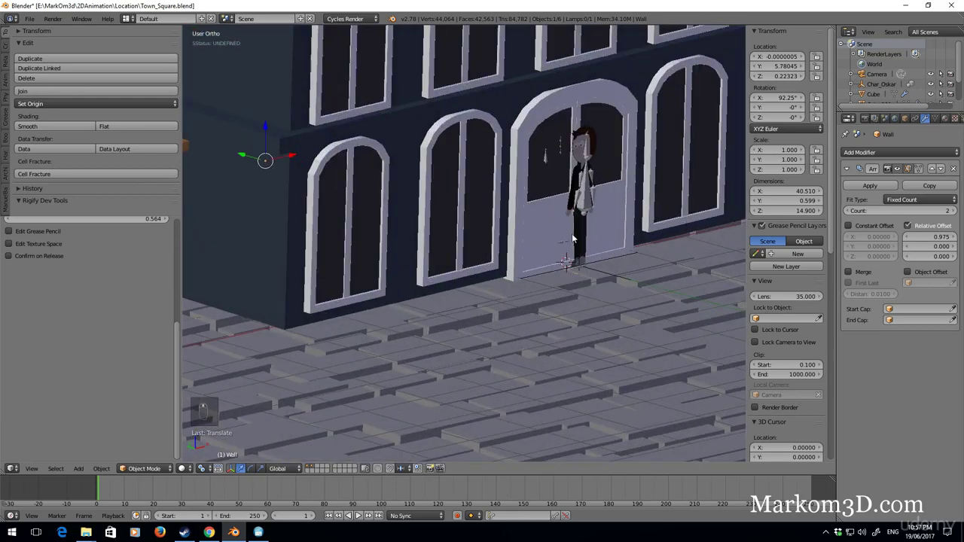
# Step: Move Char_Oskar along Y and Z onto the street at the blue building's doorway
pyautogui.rightClick(574, 238)
pyautogui.press('g')
pyautogui.press('y')
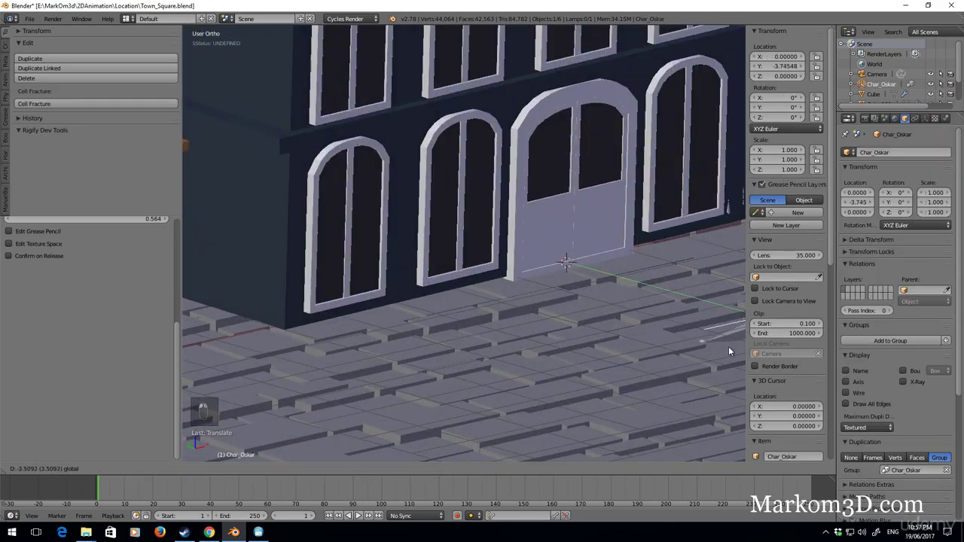
pyautogui.click(728, 346)
pyautogui.keyDown('shift'); pyautogui.moveTo(728, 346); pyautogui.dragTo(547, 226, button='middle'); pyautogui.keyUp('shift')
pyautogui.press('g')
pyautogui.press('z')
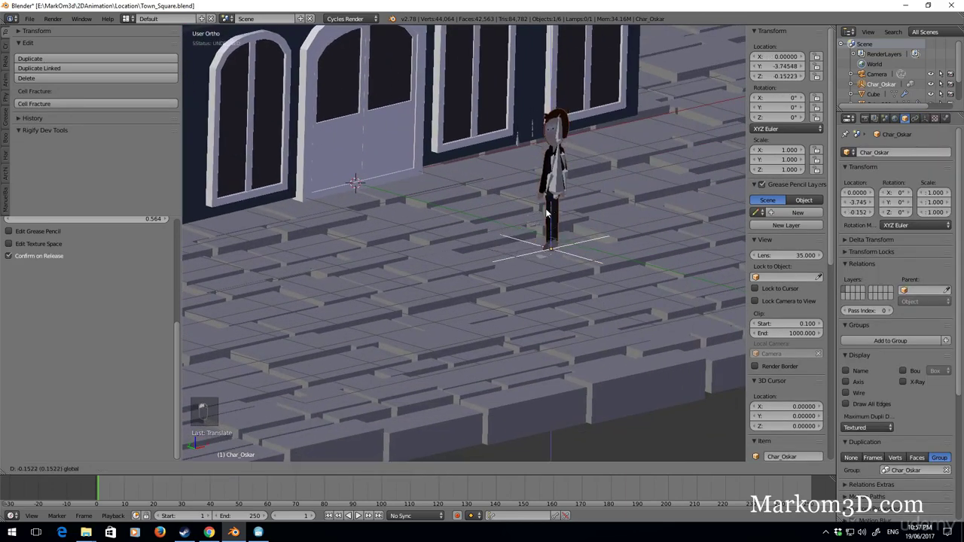
pyautogui.click(542, 215)
# Step: Inspect Char_Oskar in the arched doorway from the front orthographic view
pyautogui.press('KP_2')
pyautogui.press('KP_3')
pyautogui.press('KP_1')
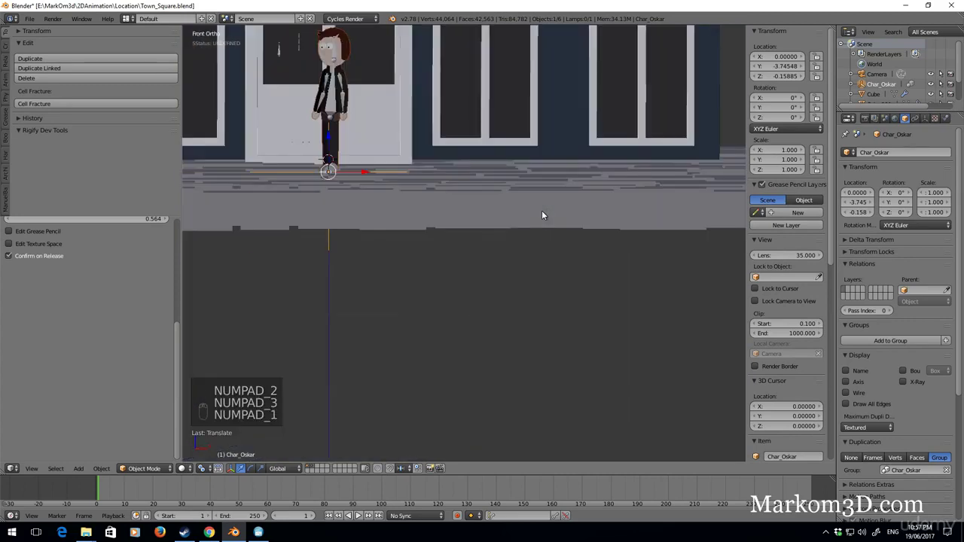
pyautogui.scroll(5, 314, 149)
pyautogui.scroll(-6, 572, 200)
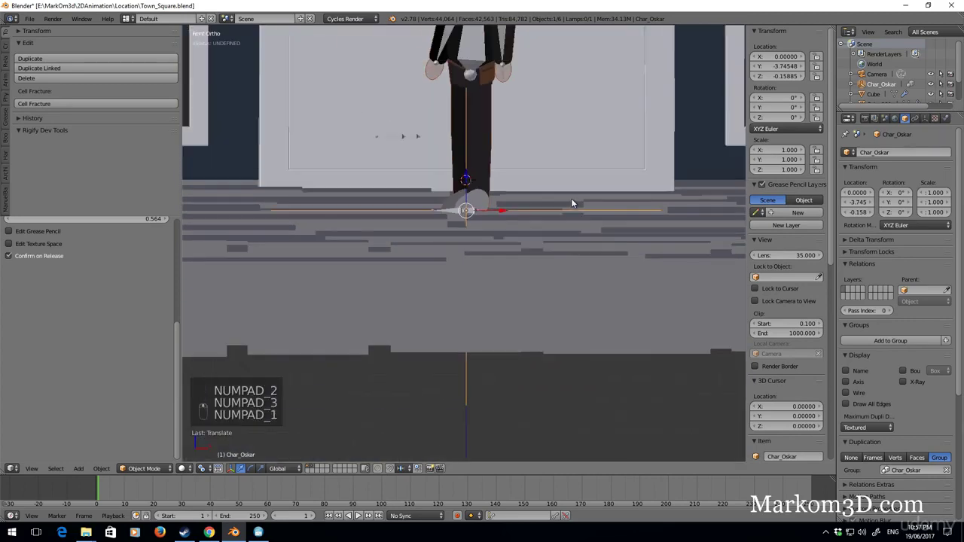
pyautogui.scroll(2, 573, 198)
pyautogui.keyDown('shift'); pyautogui.moveTo(572, 198); pyautogui.dragTo(482, 238, button='middle'); pyautogui.keyUp('shift')
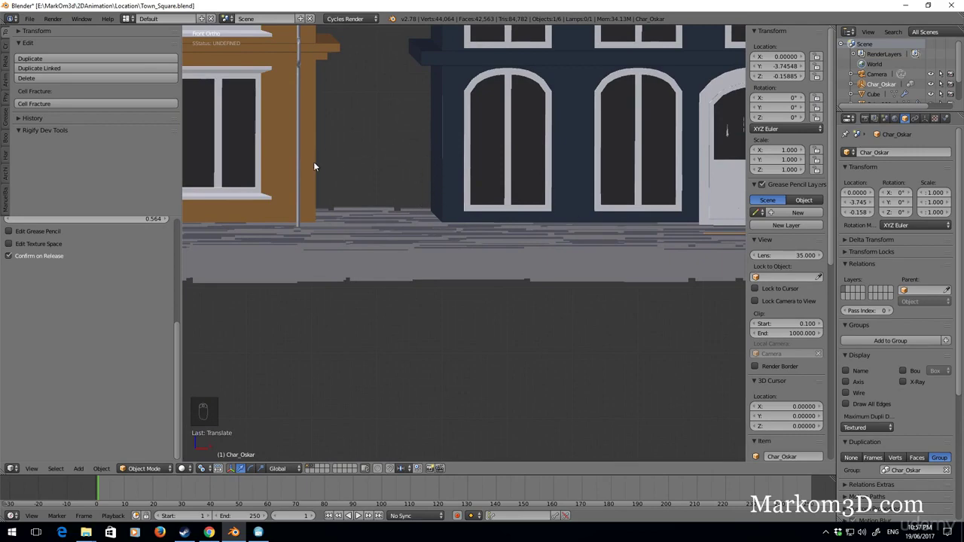
pyautogui.scroll(-4, 375, 157)
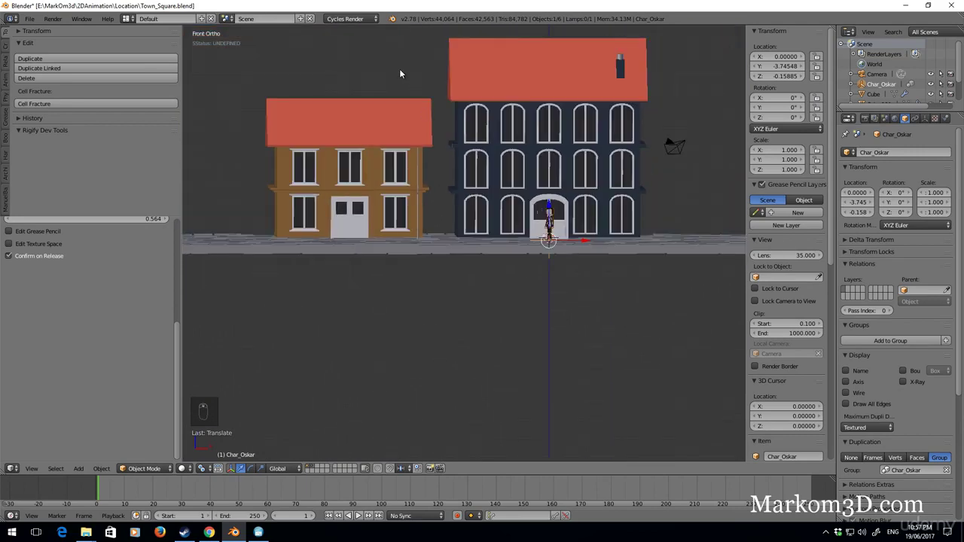
pyautogui.scroll(8, 498, 256)
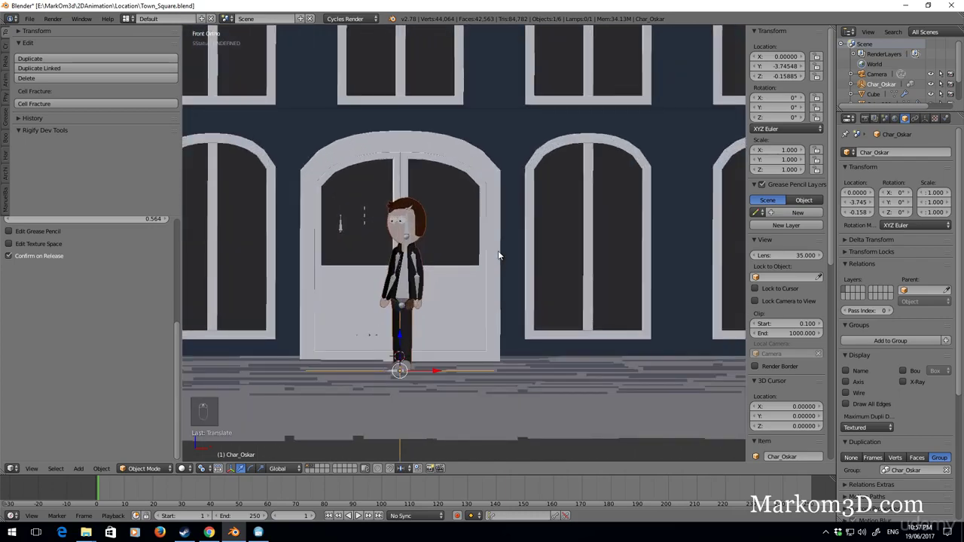
pyautogui.scroll(-4, 498, 256)
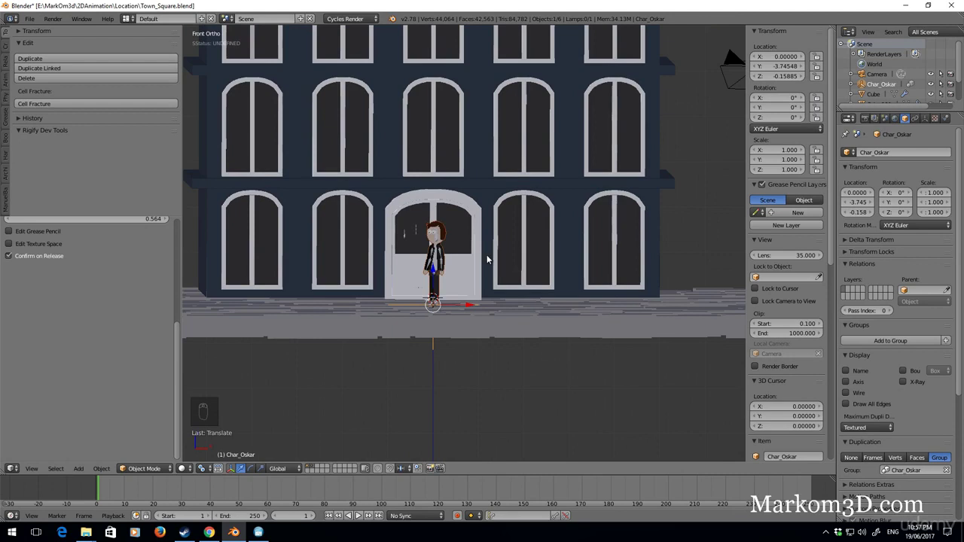
pyautogui.scroll(-1, 486, 255)
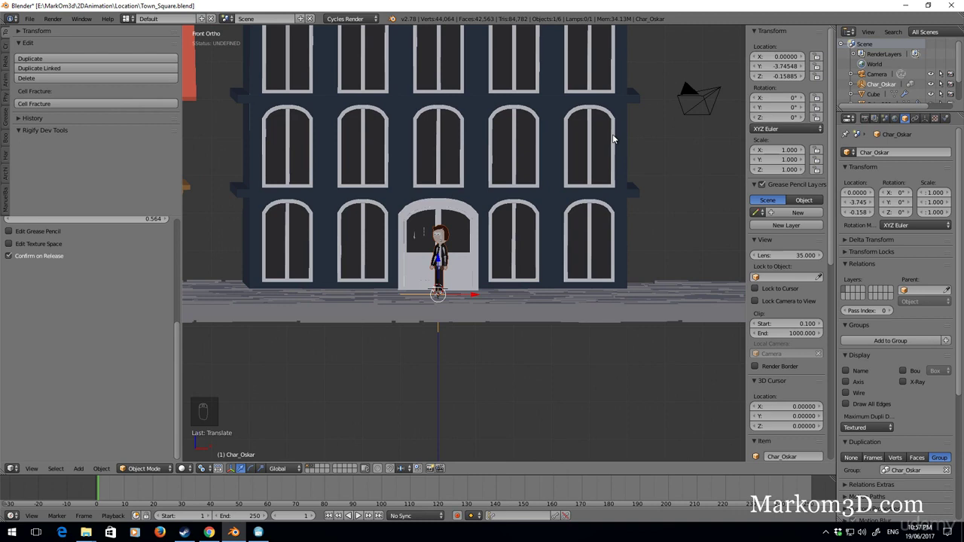
# Step: Select the camera and clear its rotation, location and scale
pyautogui.rightClick(689, 90)
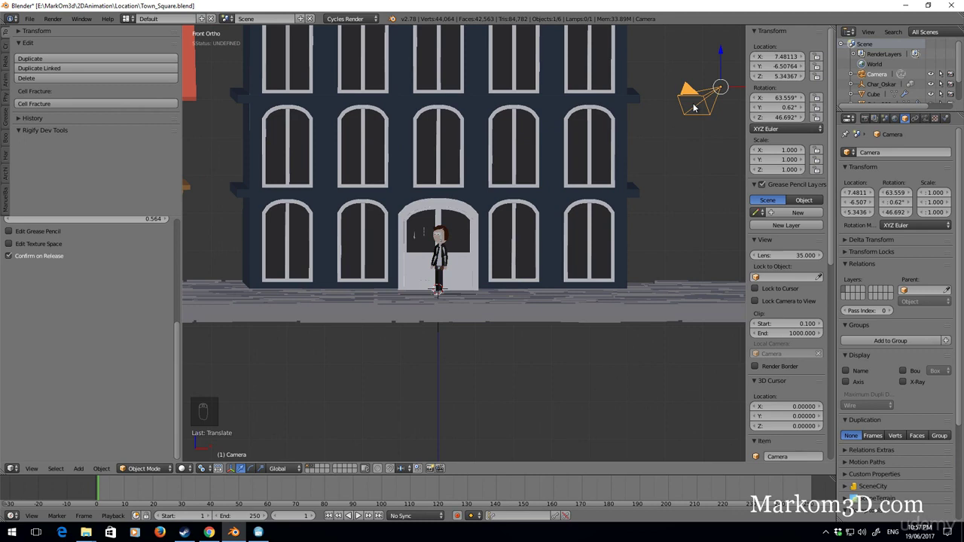
pyautogui.hotkey('alt', 'r')
pyautogui.hotkey('alt', 'g')
pyautogui.hotkey('alt', 's')
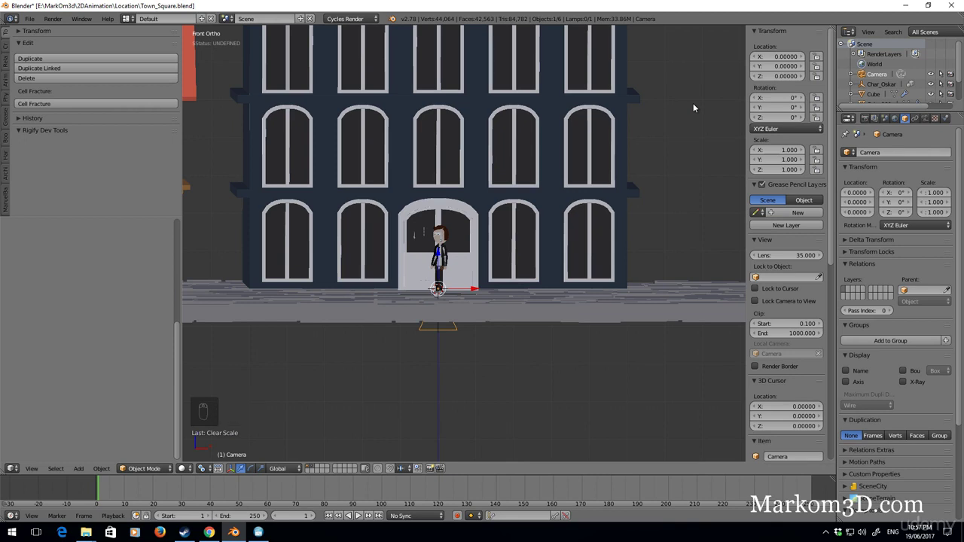
# Step: Rotate the camera 90° about X and move it along Y to −16.54, facing the building
pyautogui.press('r')
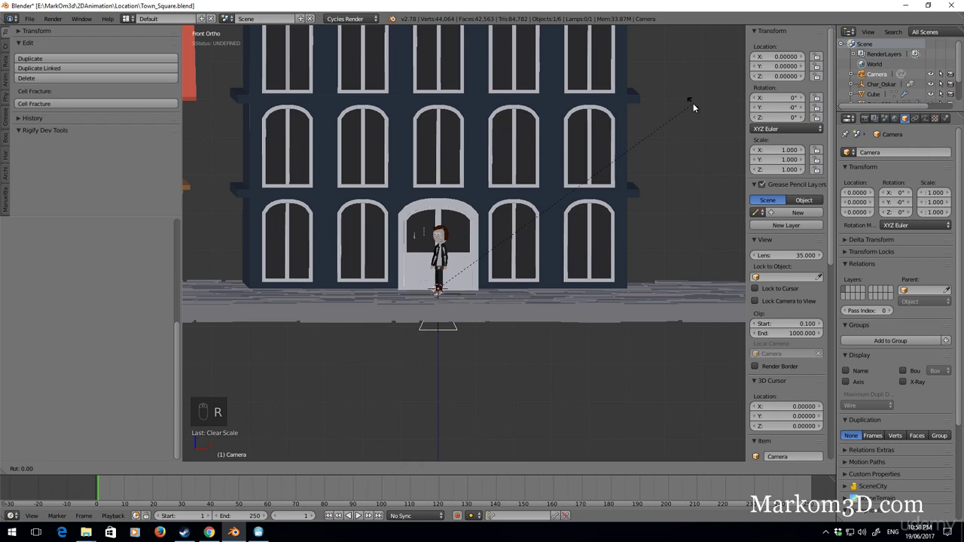
pyautogui.write('x90')
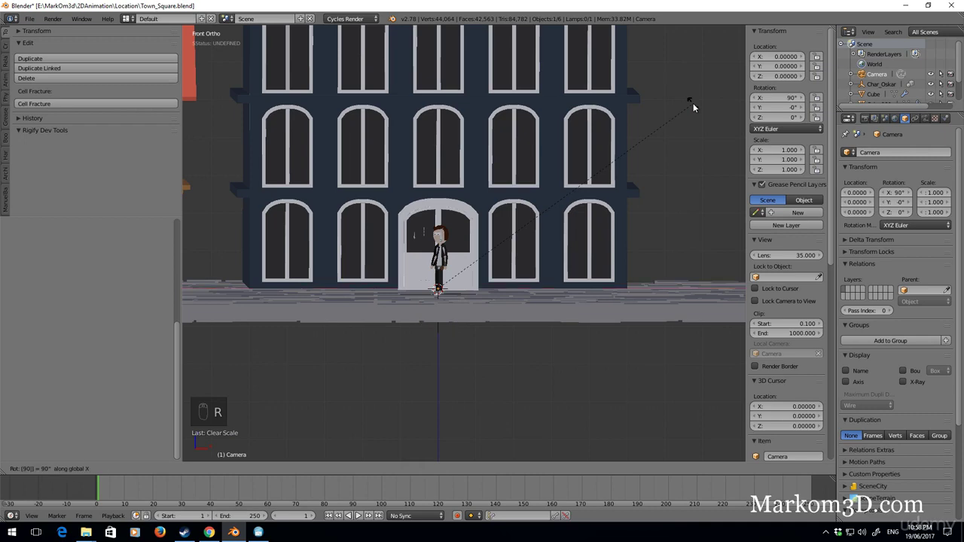
pyautogui.press('Return')
pyautogui.moveTo(665, 147); pyautogui.dragTo(657, 317, button='middle')
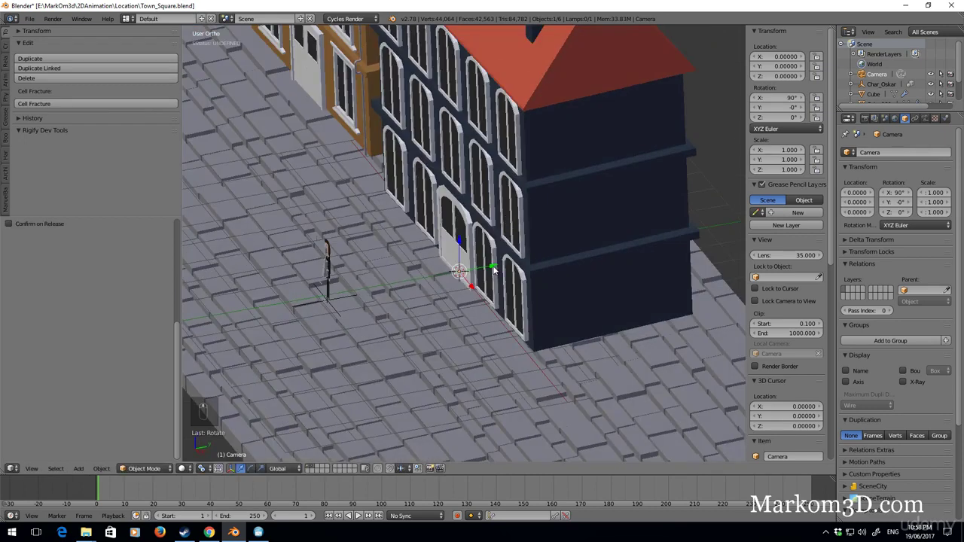
pyautogui.press('g')
pyautogui.press('y')
pyautogui.click(468, 359)
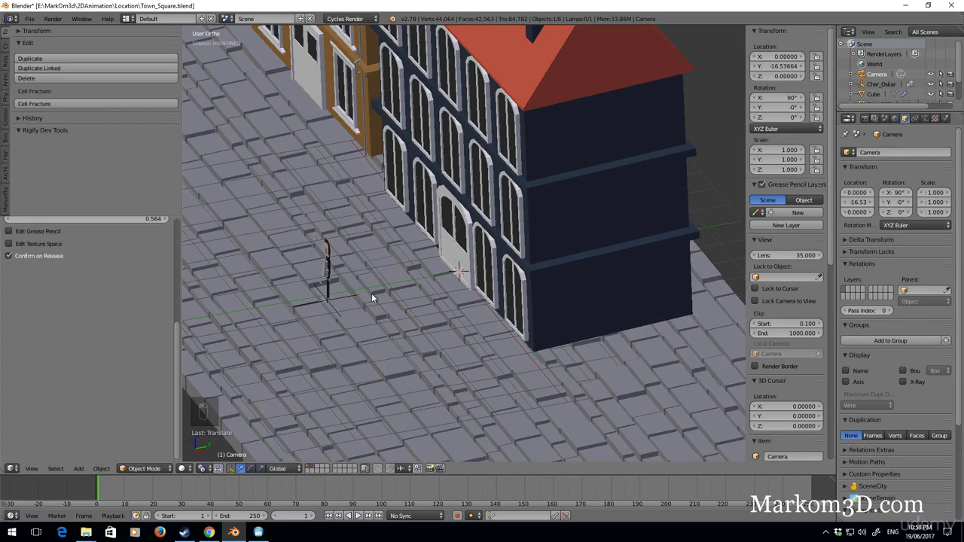
pyautogui.scroll(-6, 370, 293)
# Step: Look through the camera, switch it to Orthographic and move it to reframe the shot
pyautogui.press('KP_0')
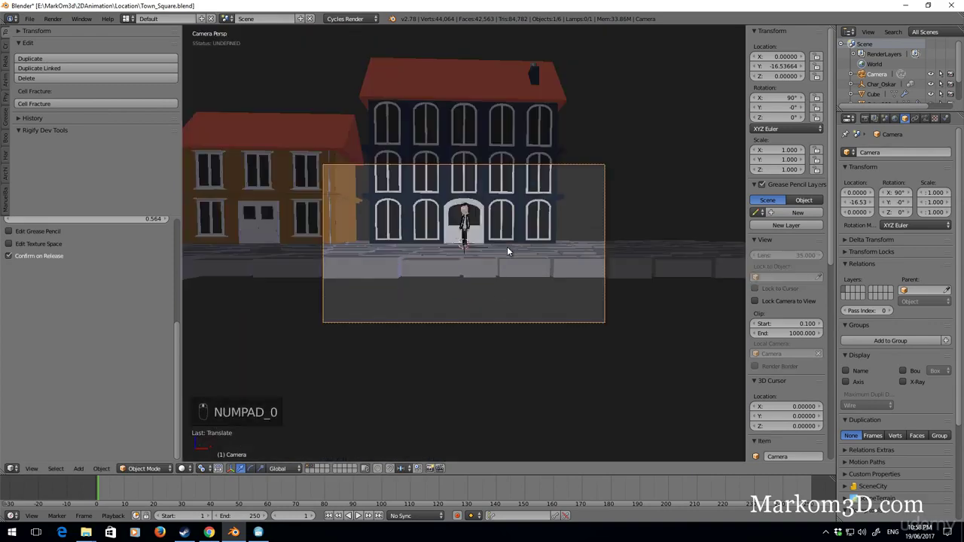
pyautogui.scroll(4, 507, 246)
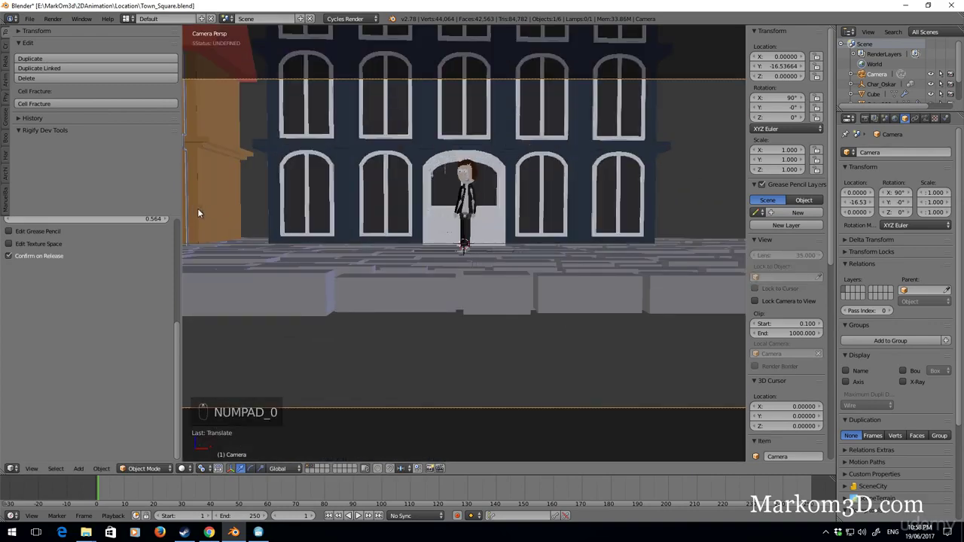
pyautogui.click(924, 119)
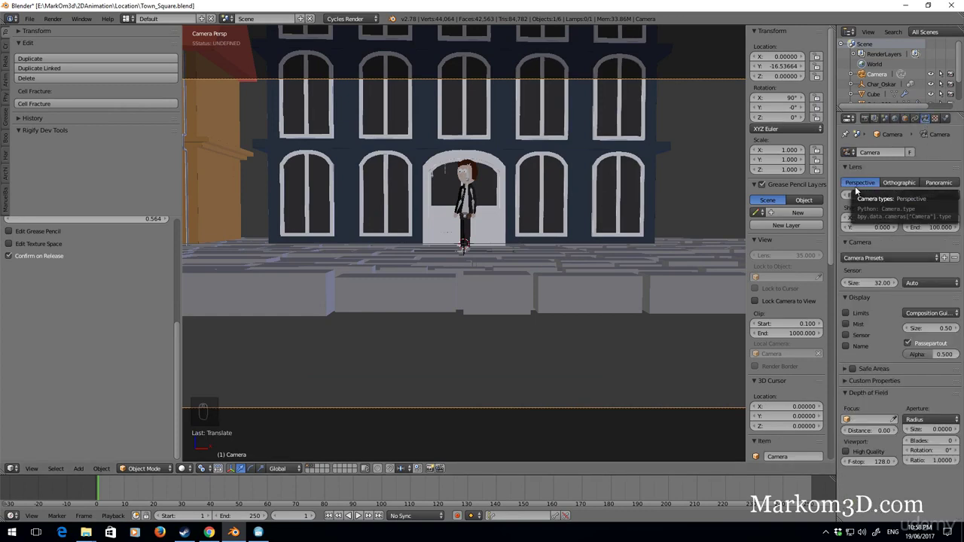
pyautogui.click(897, 183)
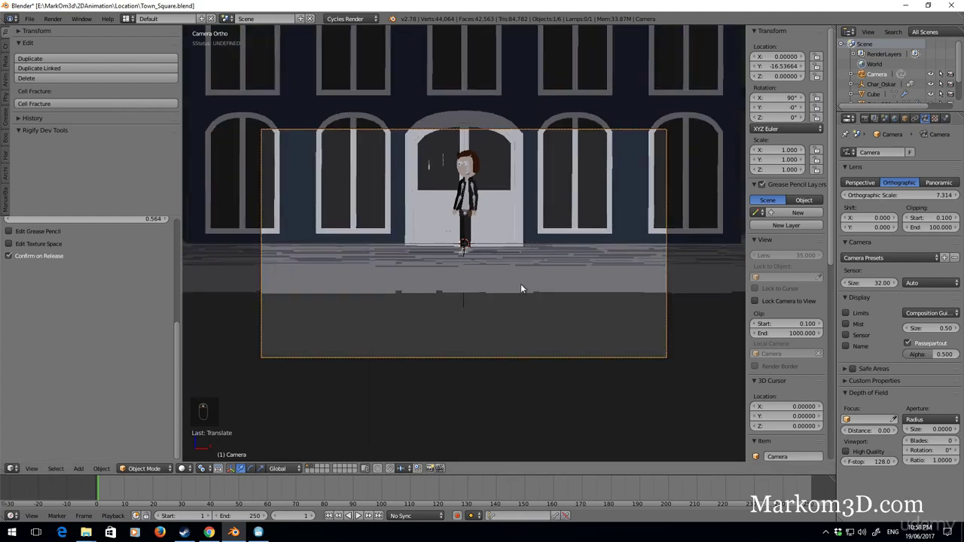
pyautogui.press('g')
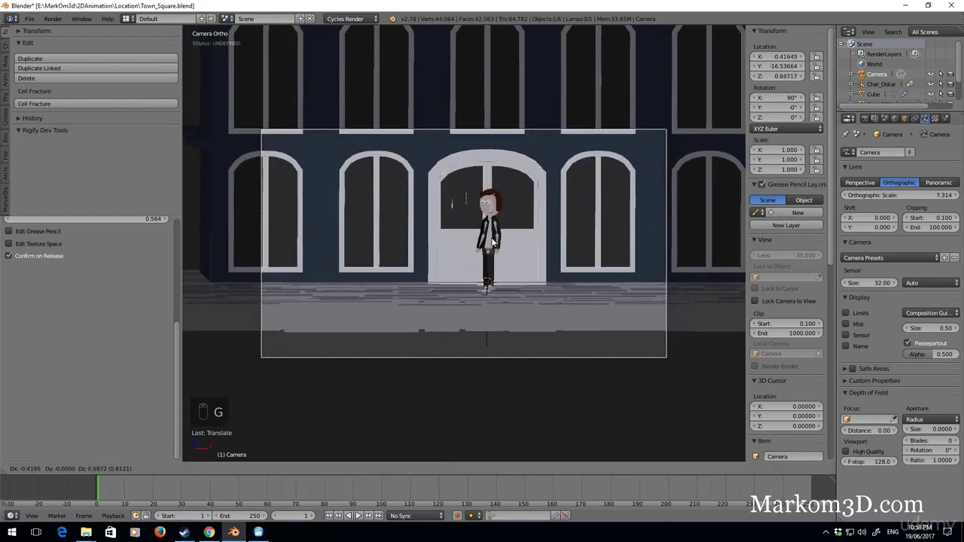
pyautogui.click(490, 191)
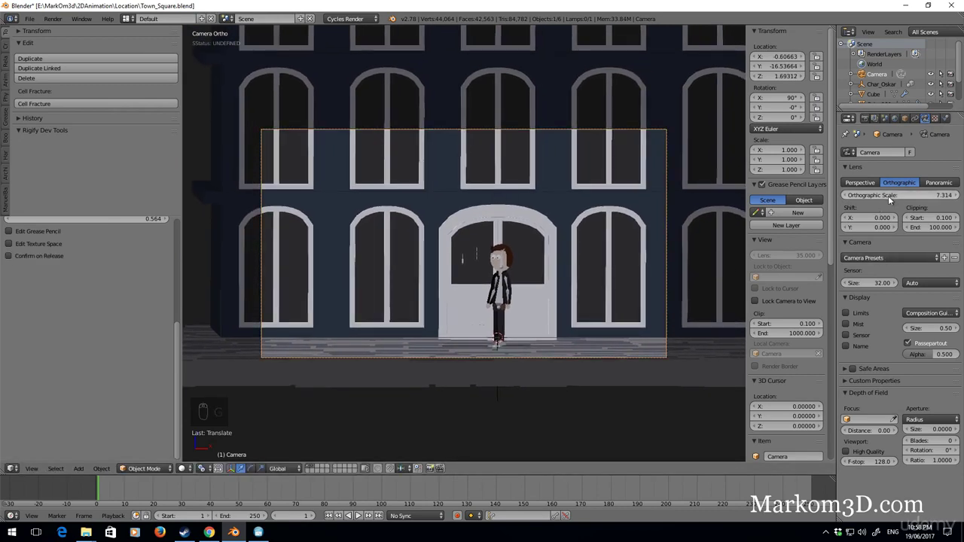
# Step: Set orthographic scale to 4.714 and move the camera to X −0.419, Z 1.005 around Char_Oskar
pyautogui.moveTo(888, 196); pyautogui.dragTo(753, 196)
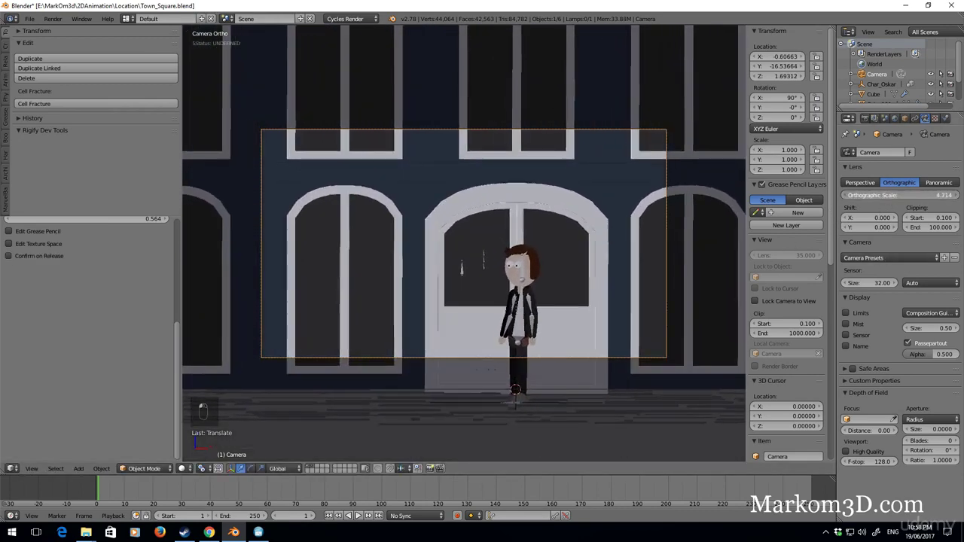
pyautogui.press('g')
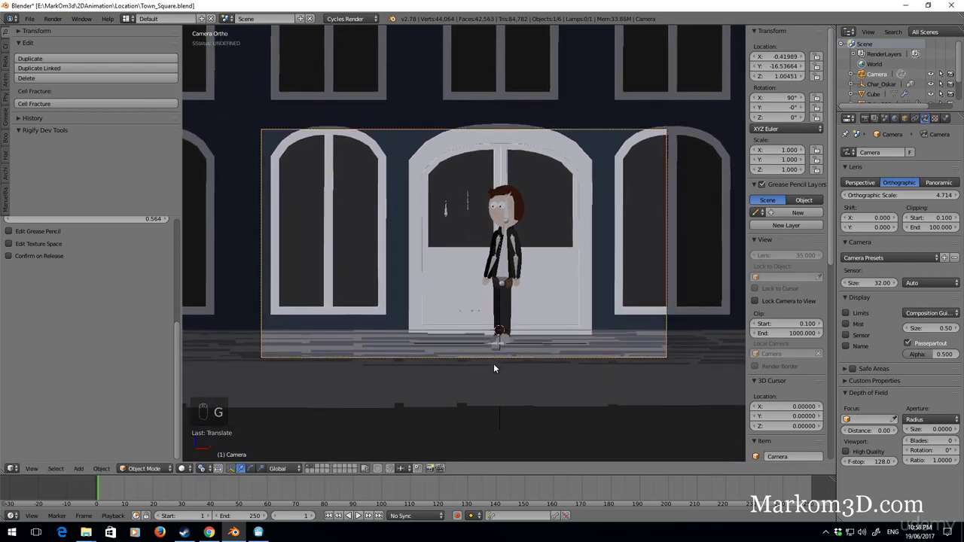
pyautogui.click(514, 360)
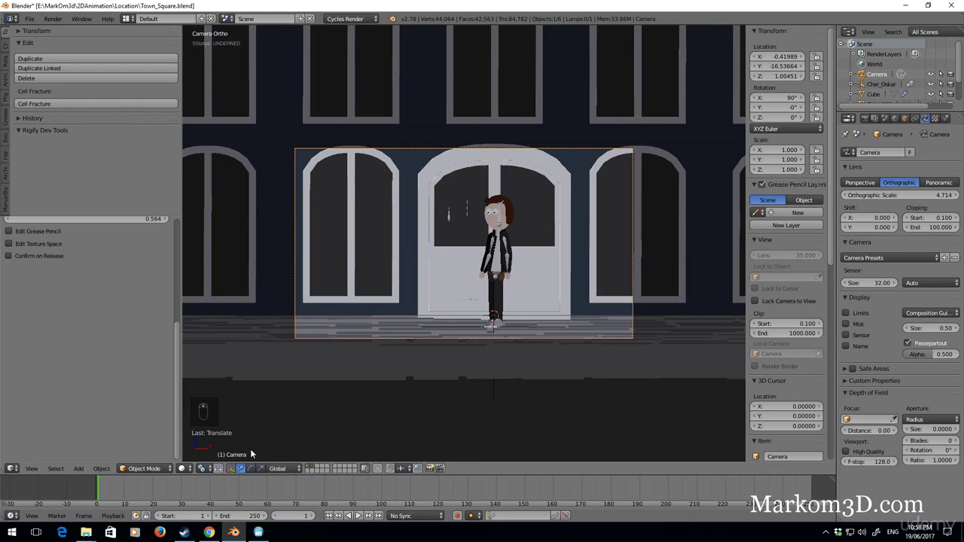
pyautogui.click(189, 469)
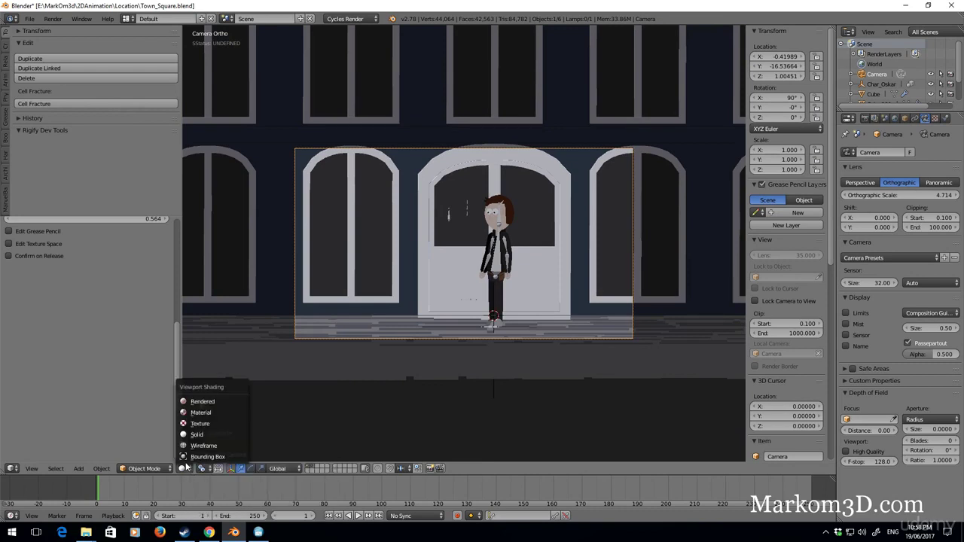
# Step: Switch the 3D View to Material shading so the building, door and Char_Oskar show their colours
pyautogui.click(196, 415)
pyautogui.scroll(3, 419, 356)
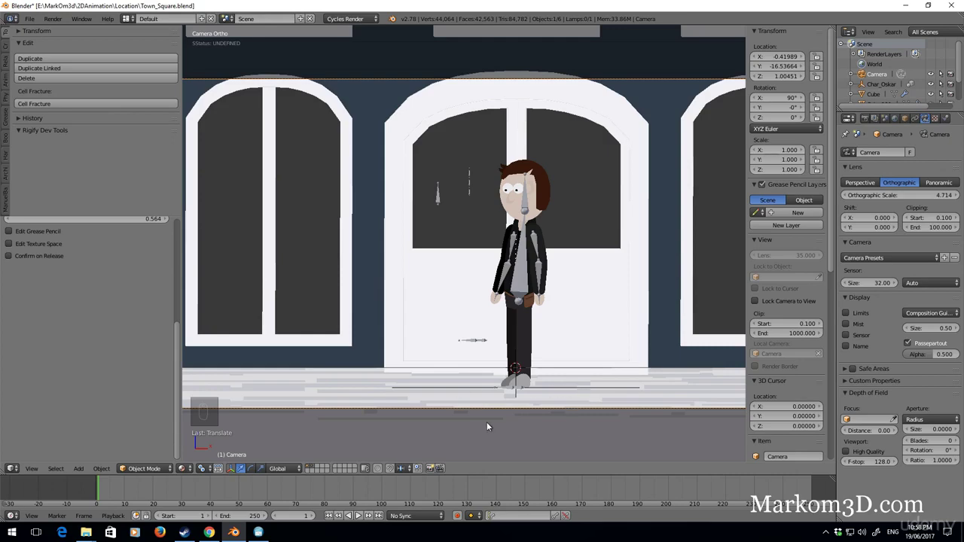
# Step: Move the camera to about X −0.281, Z 1.435, centring Char_Oskar in the white arched doorway
pyautogui.scroll(-5, 471, 326)
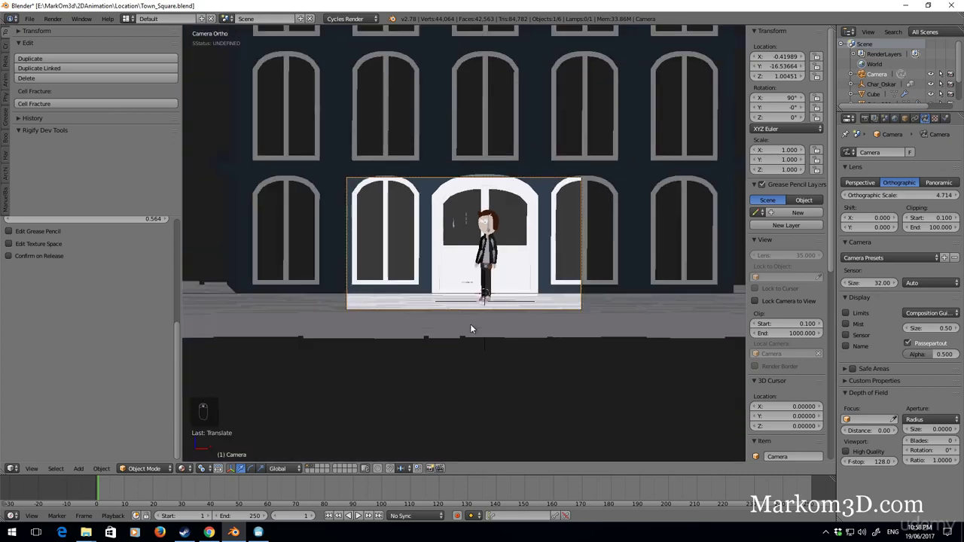
pyautogui.press('g')
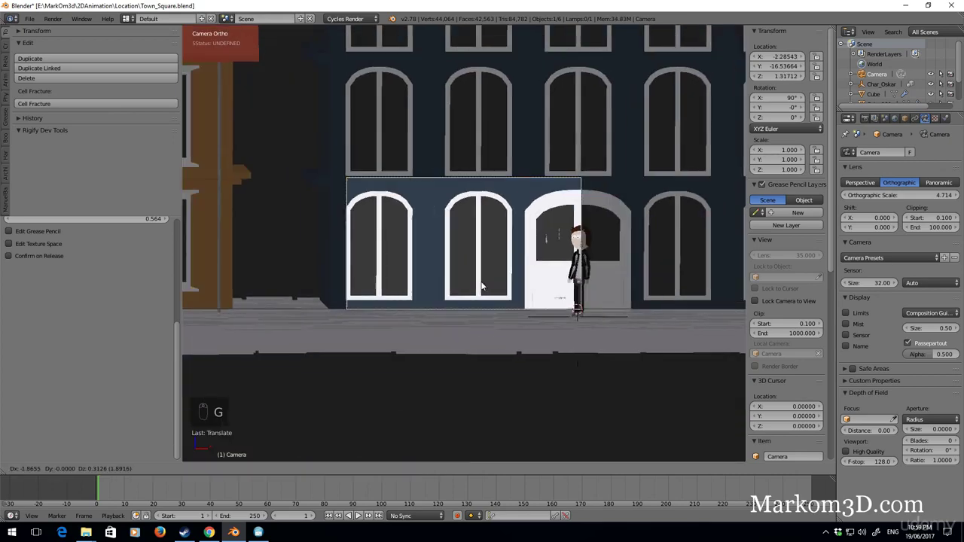
pyautogui.click(679, 281)
pyautogui.scroll(4, 564, 284)
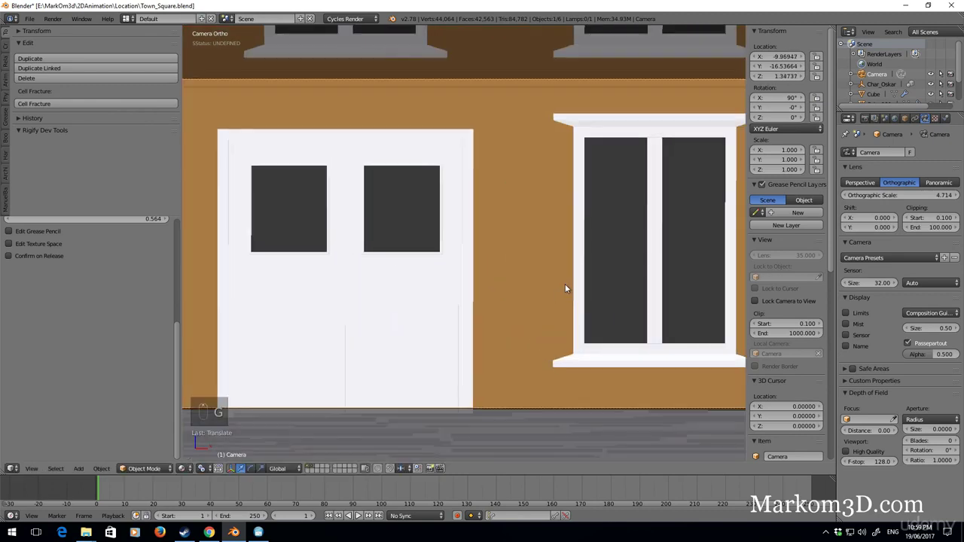
pyautogui.scroll(-1, 548, 308)
pyautogui.scroll(3, 477, 276)
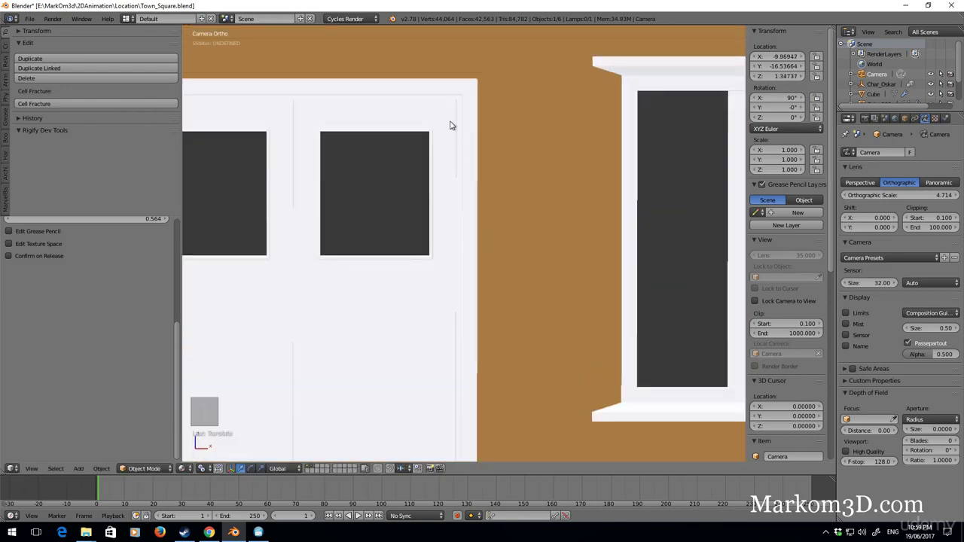
pyautogui.scroll(3, 454, 104)
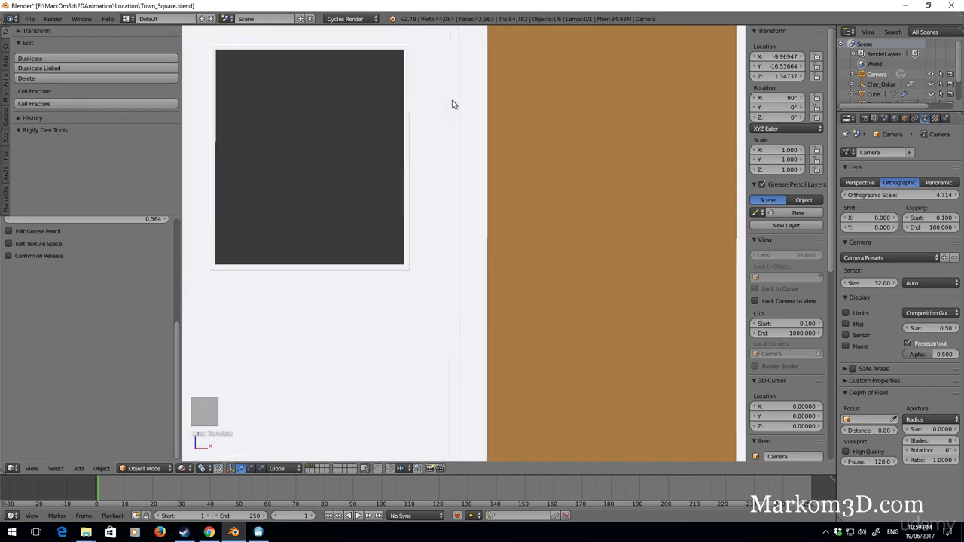
pyautogui.scroll(-2, 452, 104)
pyautogui.scroll(2, 451, 98)
pyautogui.scroll(-6, 444, 252)
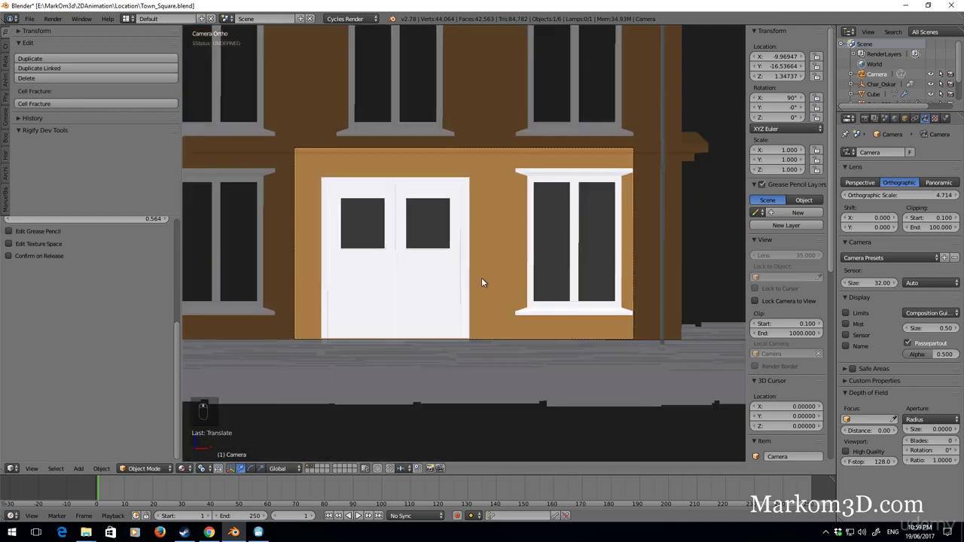
pyautogui.press('g')
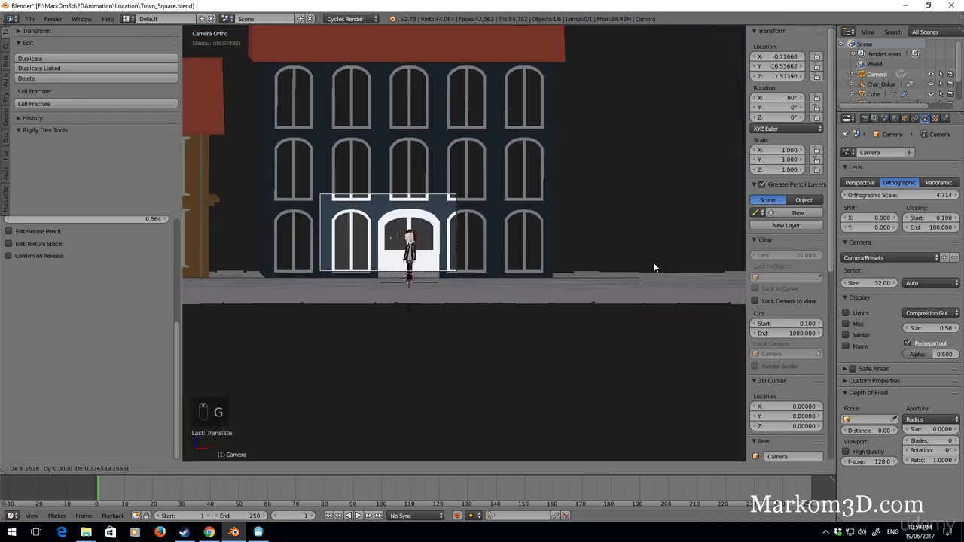
pyautogui.click(675, 269)
pyautogui.scroll(5, 650, 271)
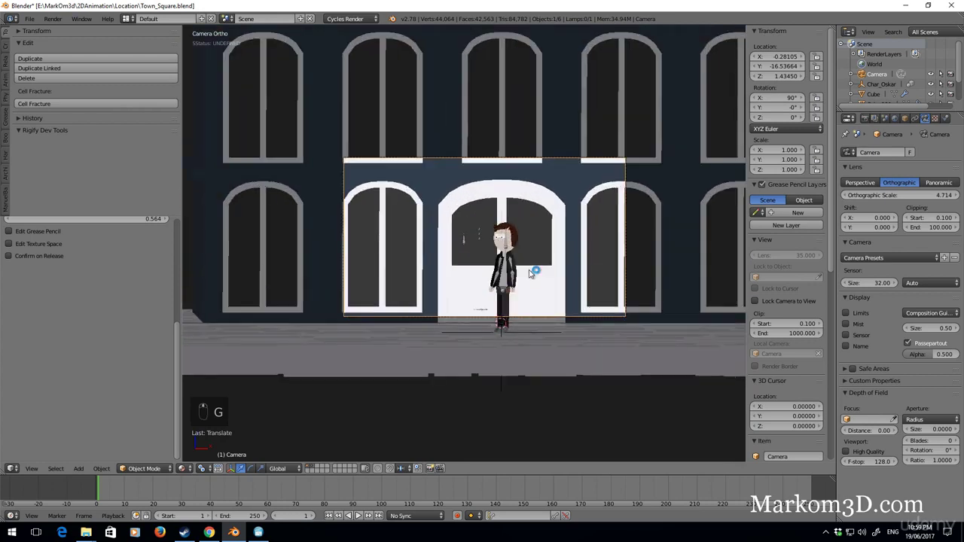